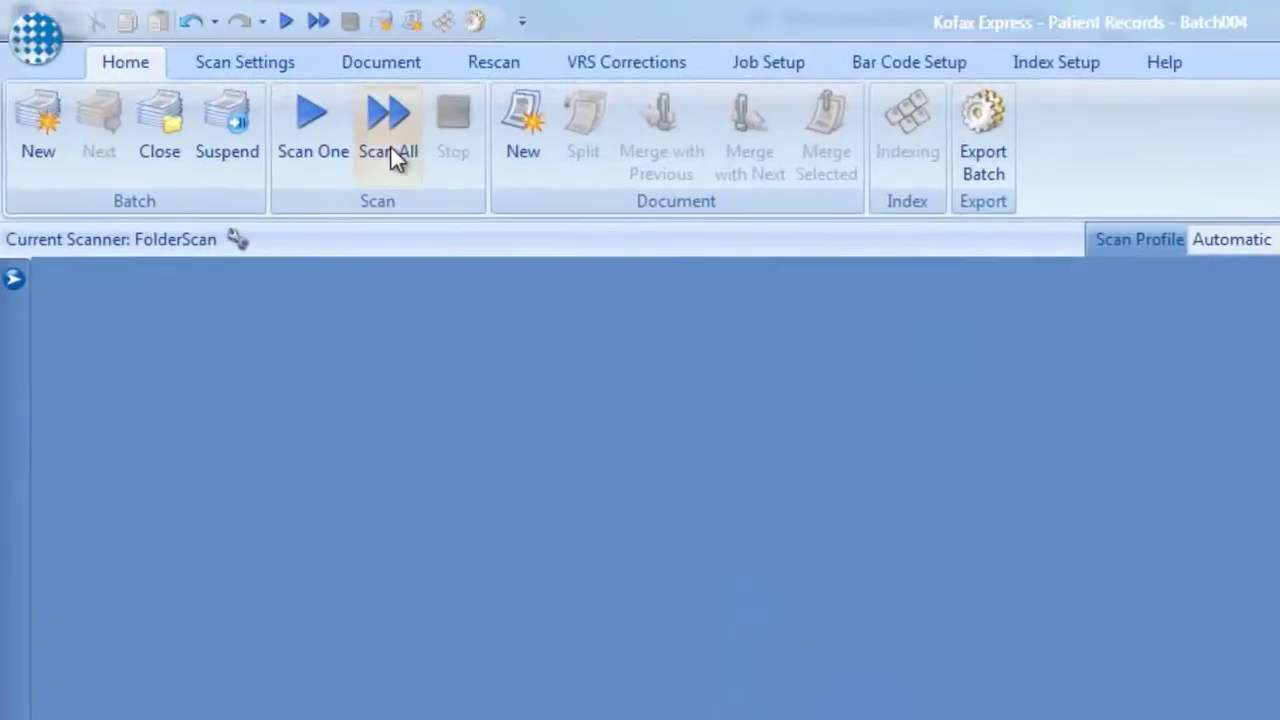
# Step: Scan all sheets into the Patient Records job and export batch Batch005
pyautogui.click(394, 157)
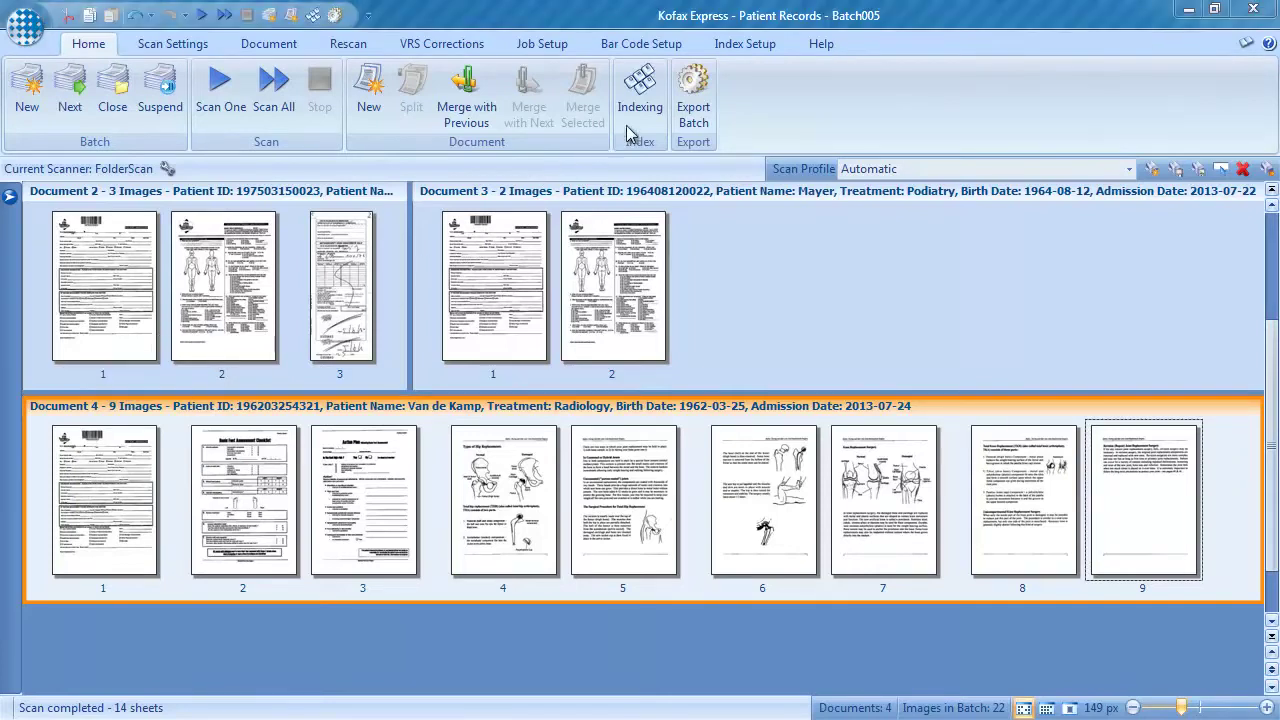
pyautogui.click(695, 118)
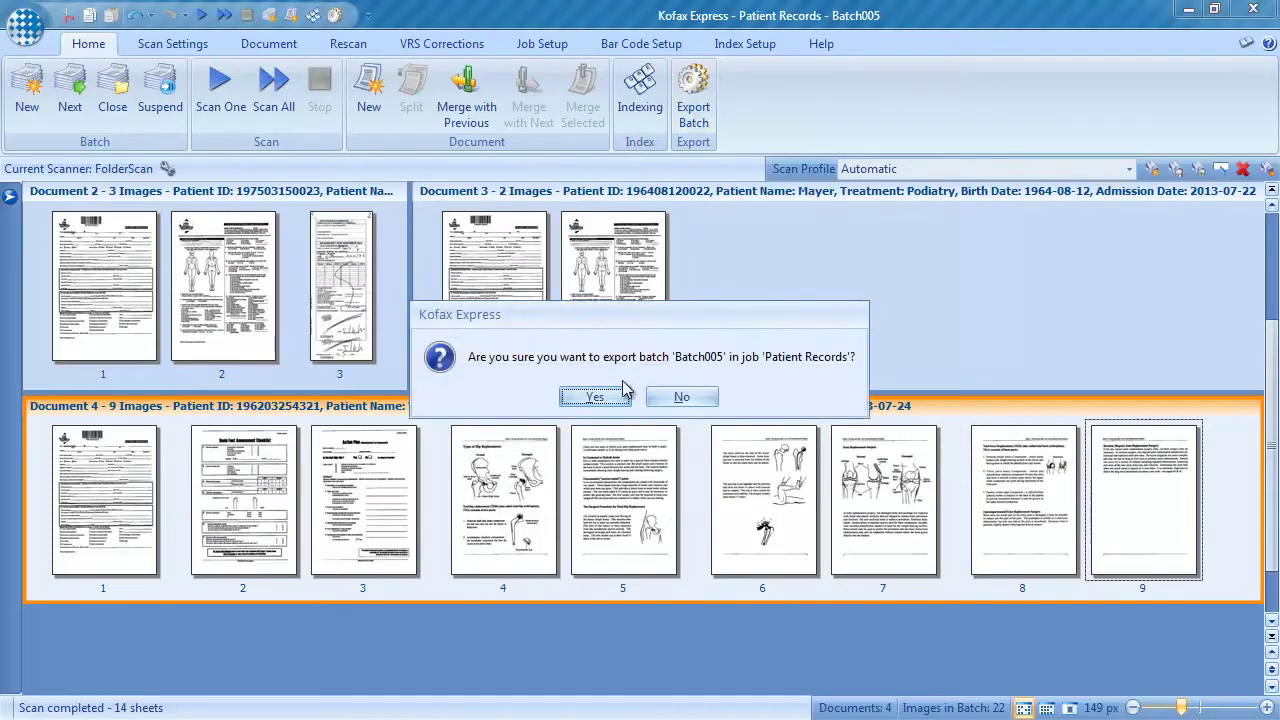
pyautogui.click(605, 397)
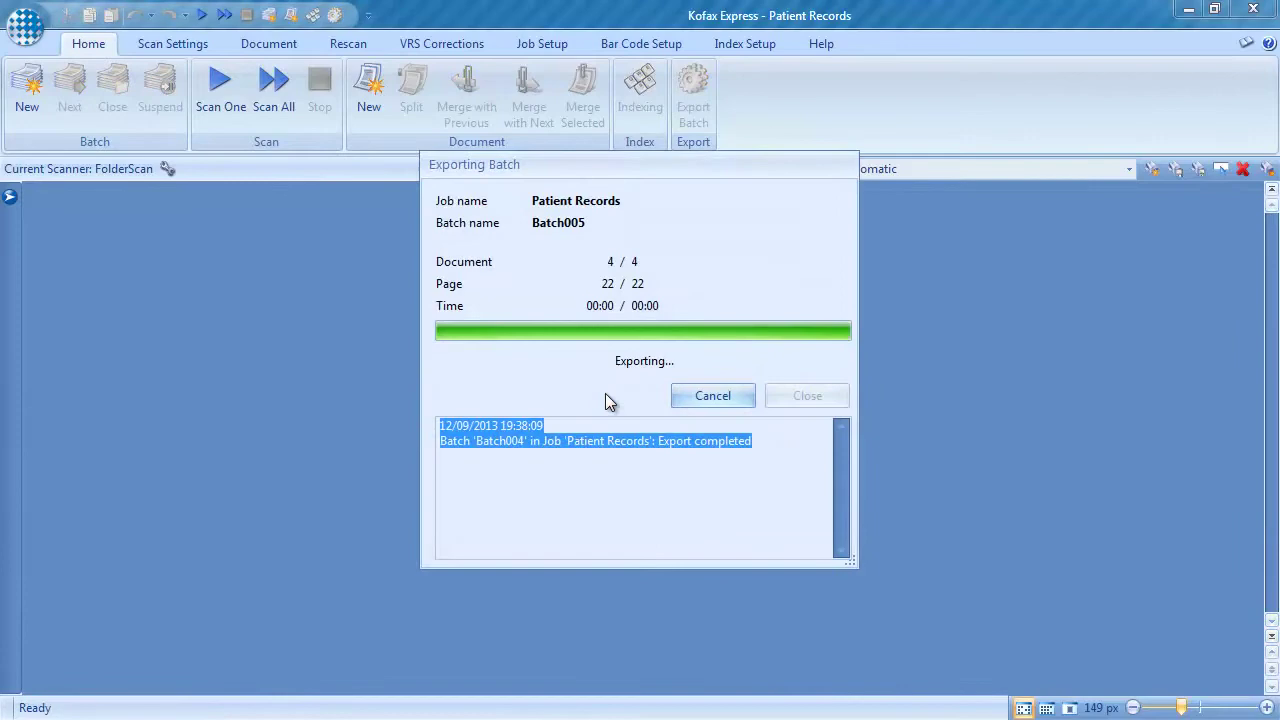
pyautogui.click(800, 397)
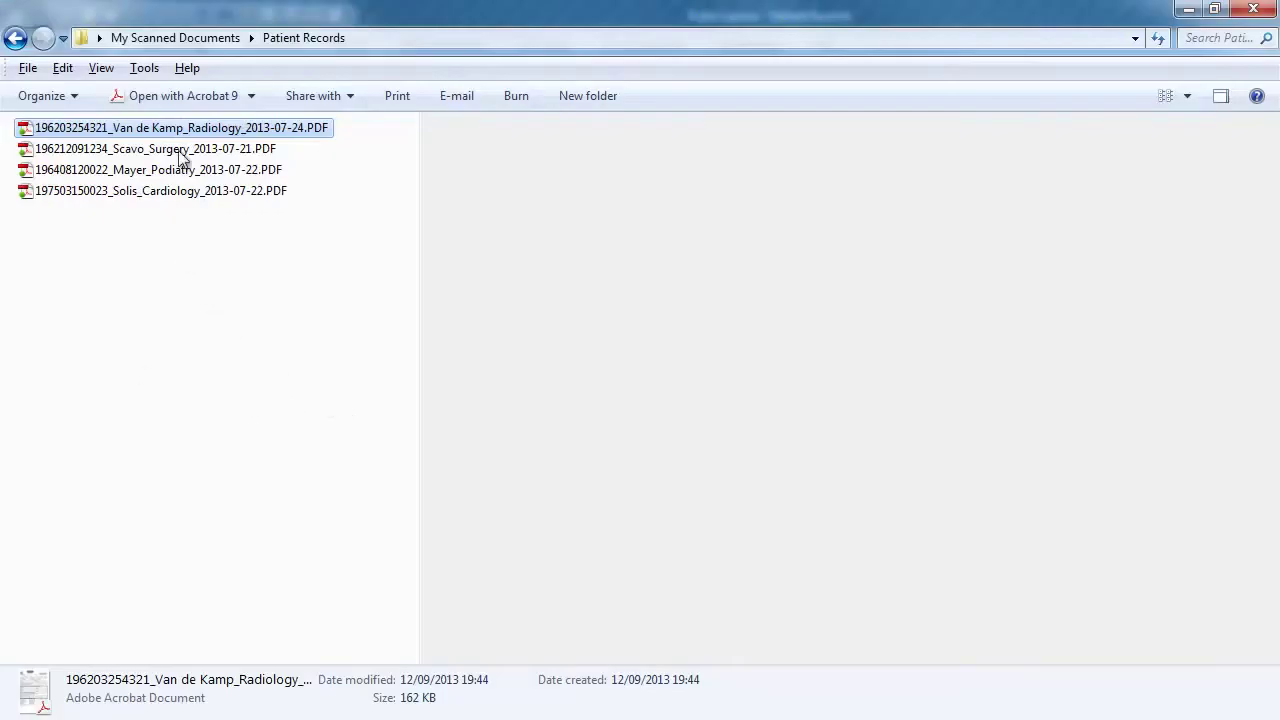
# Step: Switch to the Patient Records output folder and preview the exported Surgery, Podiatry and Cardiology PDFs, viewing the Cardiology file's pages in full
pyautogui.click(181, 152)
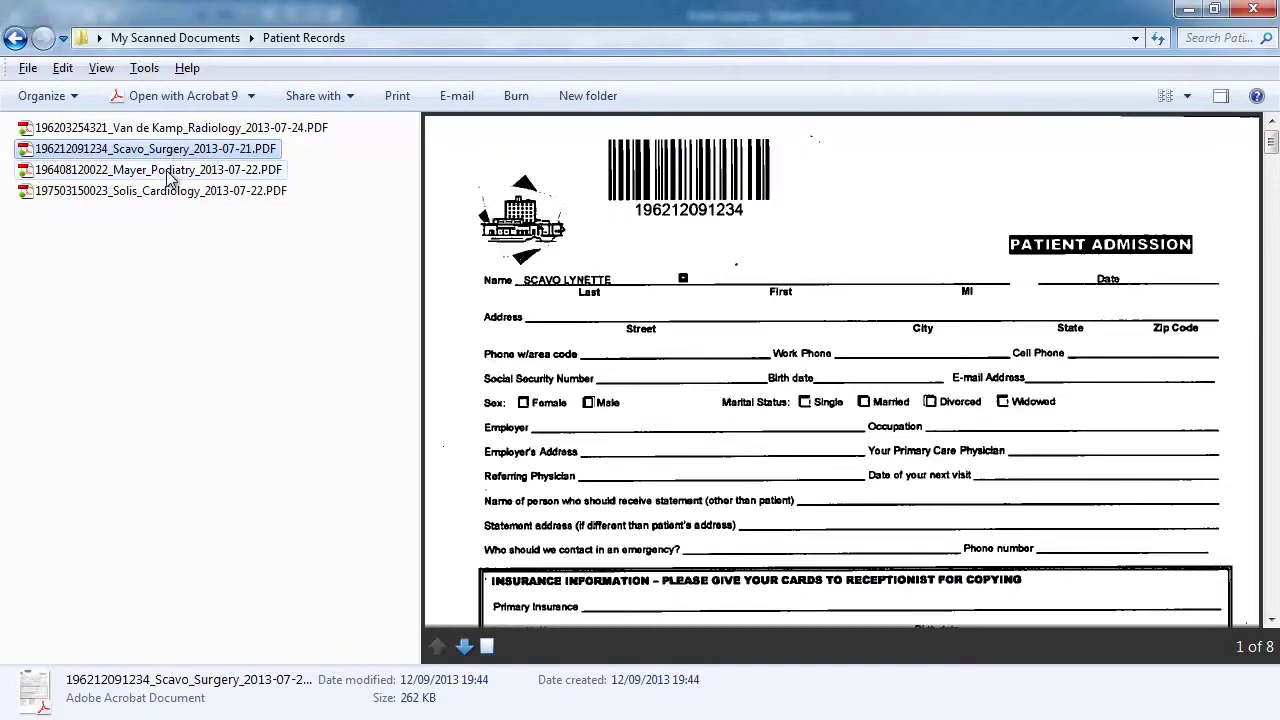
pyautogui.click(168, 176)
pyautogui.click(165, 197)
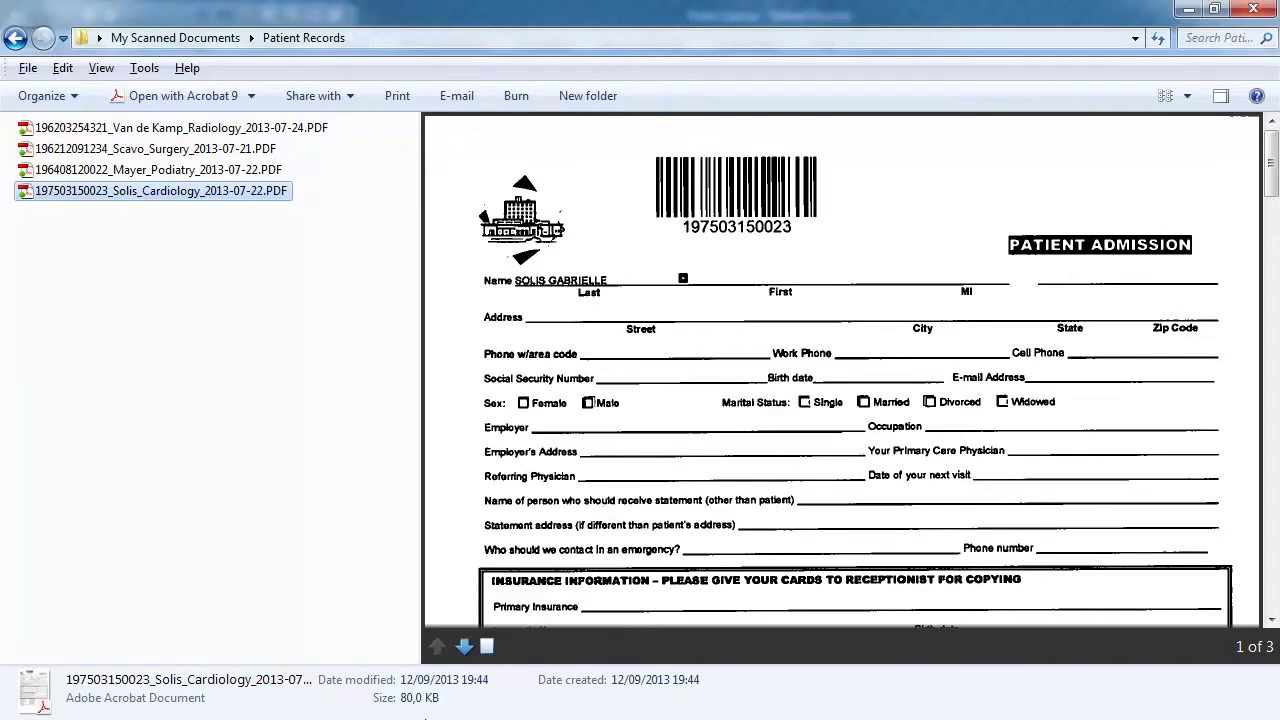
pyautogui.click(487, 647)
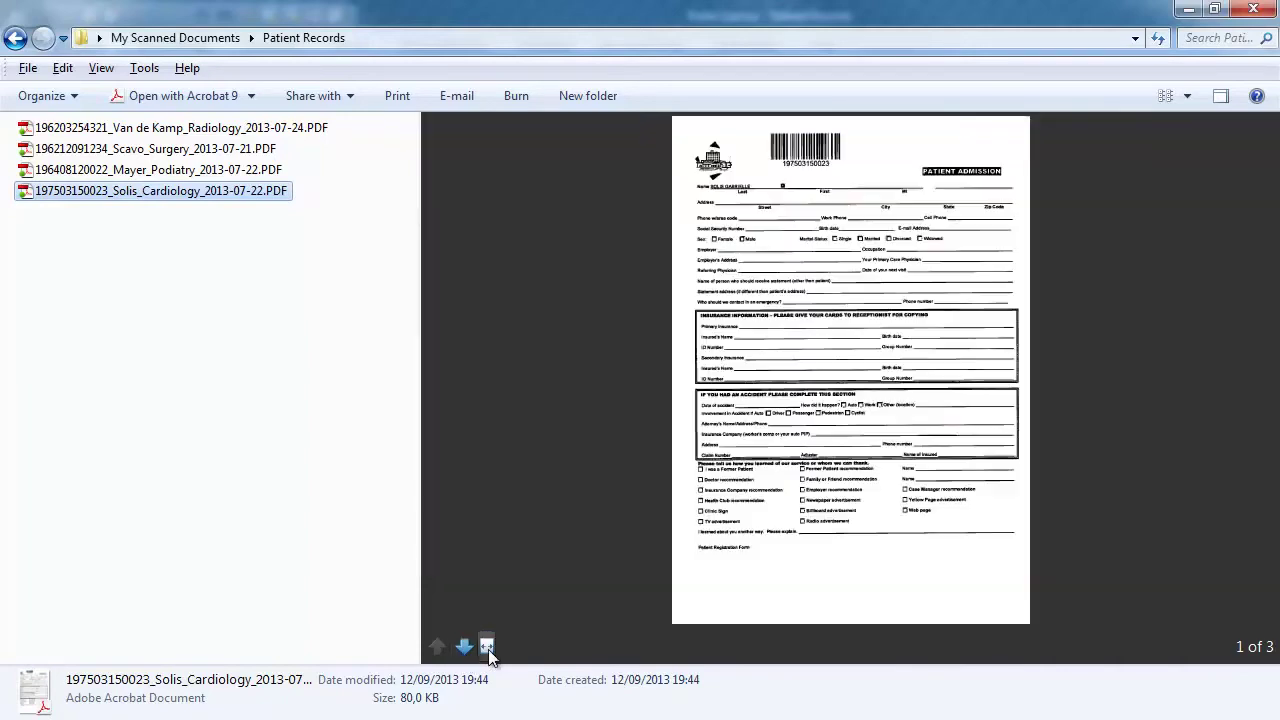
pyautogui.click(464, 646)
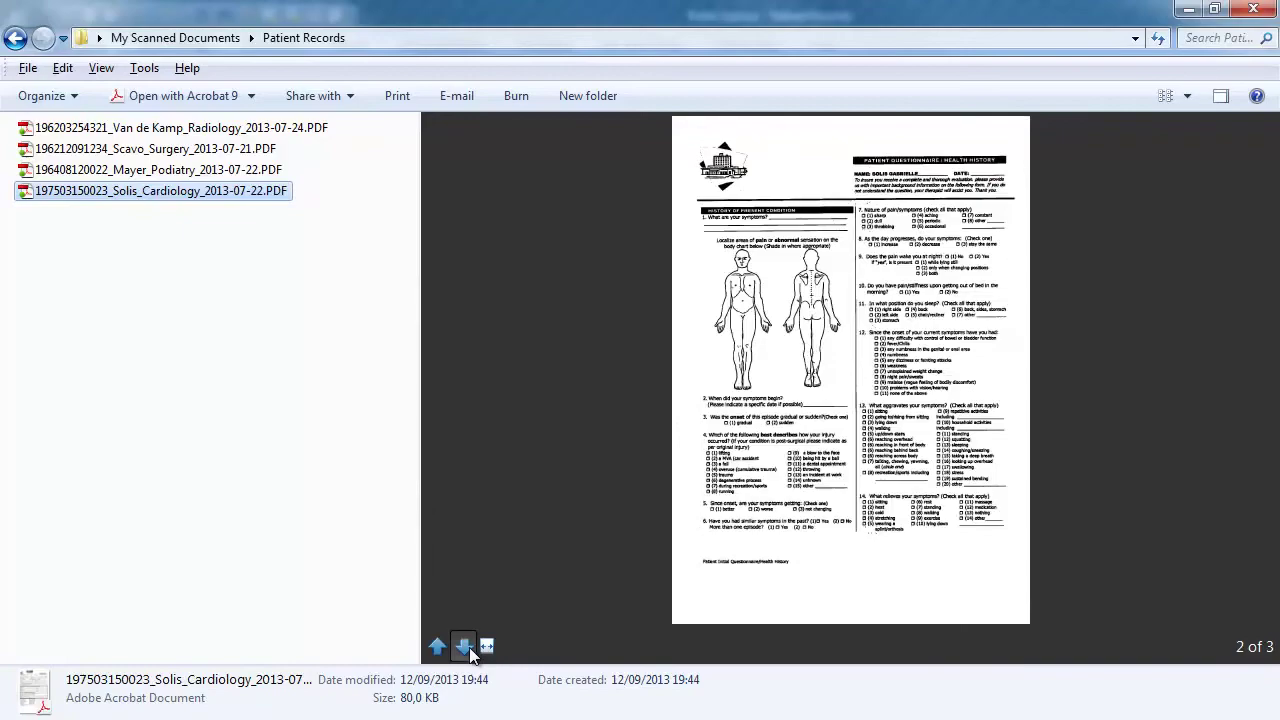
pyautogui.click(464, 646)
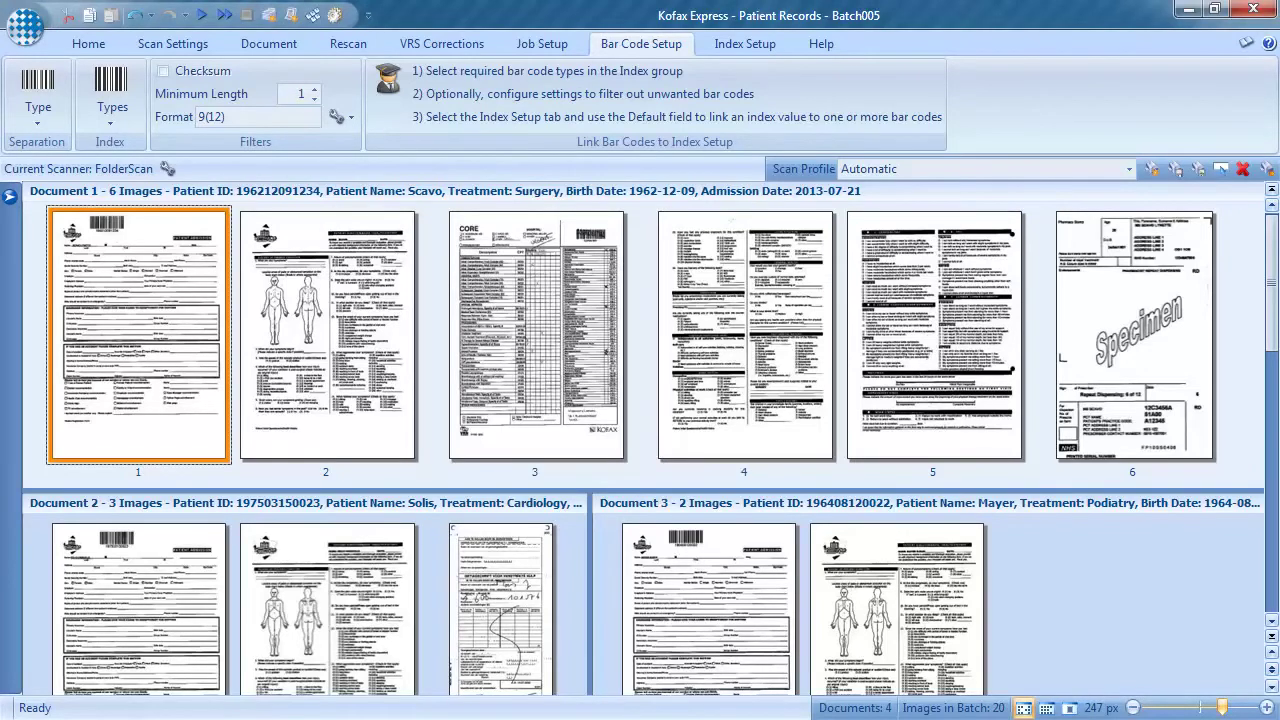
# Step: Examine the bar code on the first image of Document 1 at close range
pyautogui.doubleClick(179, 336)
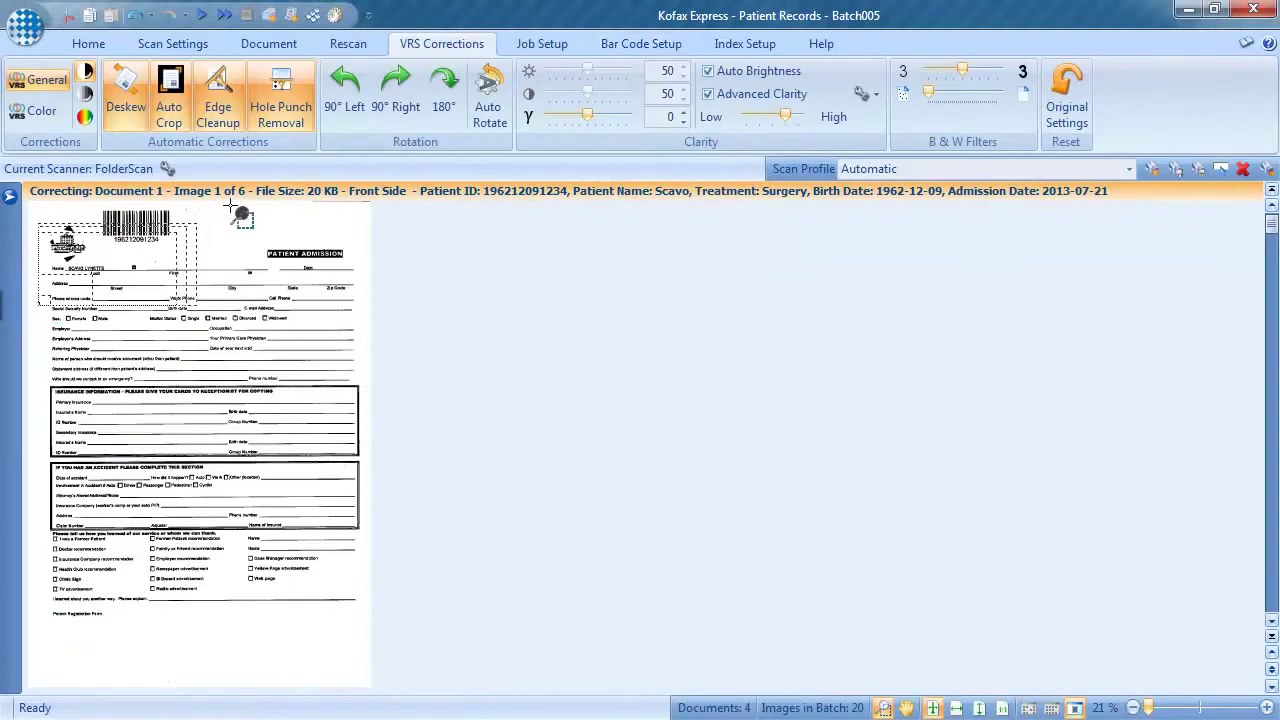
pyautogui.scroll(5, 241, 197)
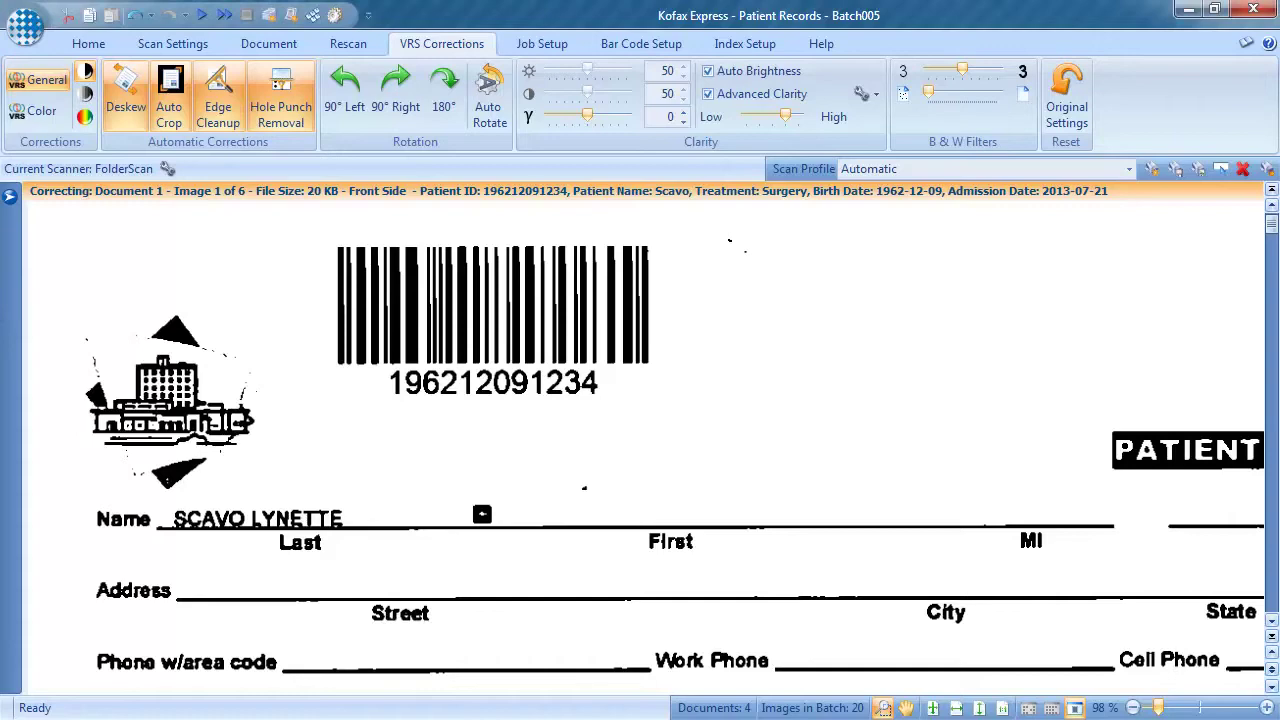
pyautogui.scroll(-5, 281, 400)
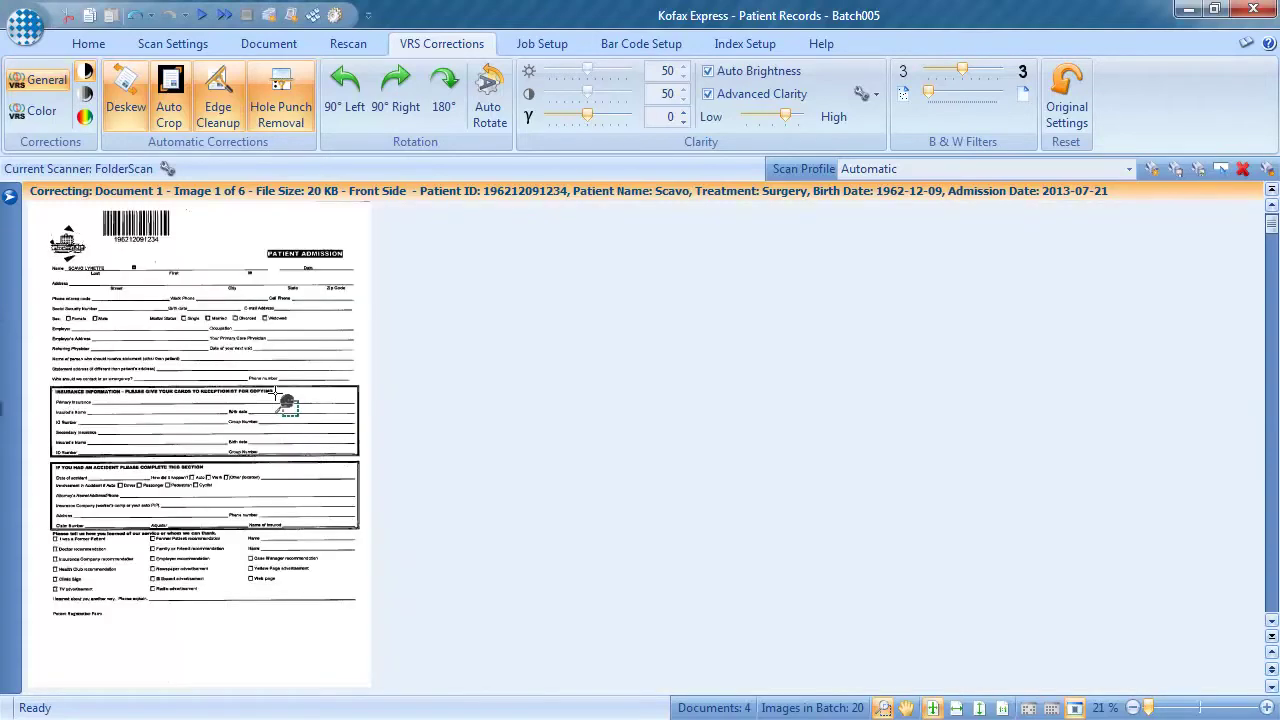
# Step: Set the document separation bar code type to Code 128
pyautogui.click(652, 44)
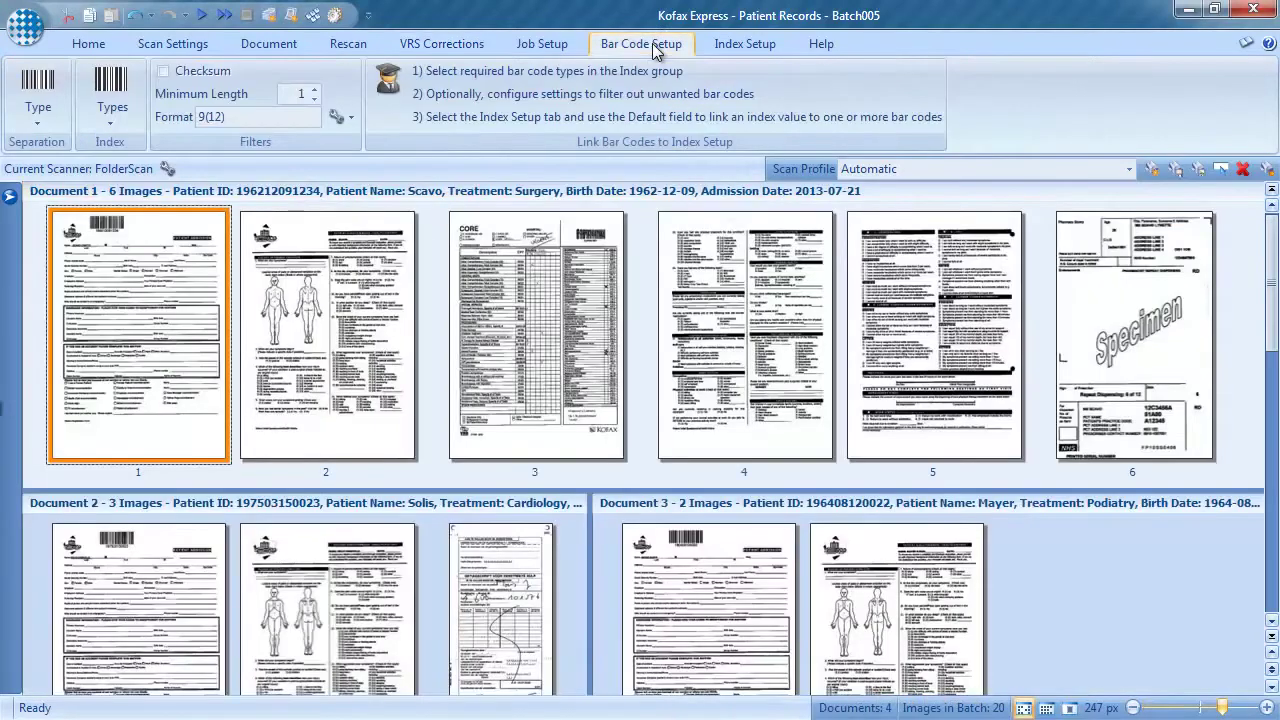
pyautogui.click(39, 118)
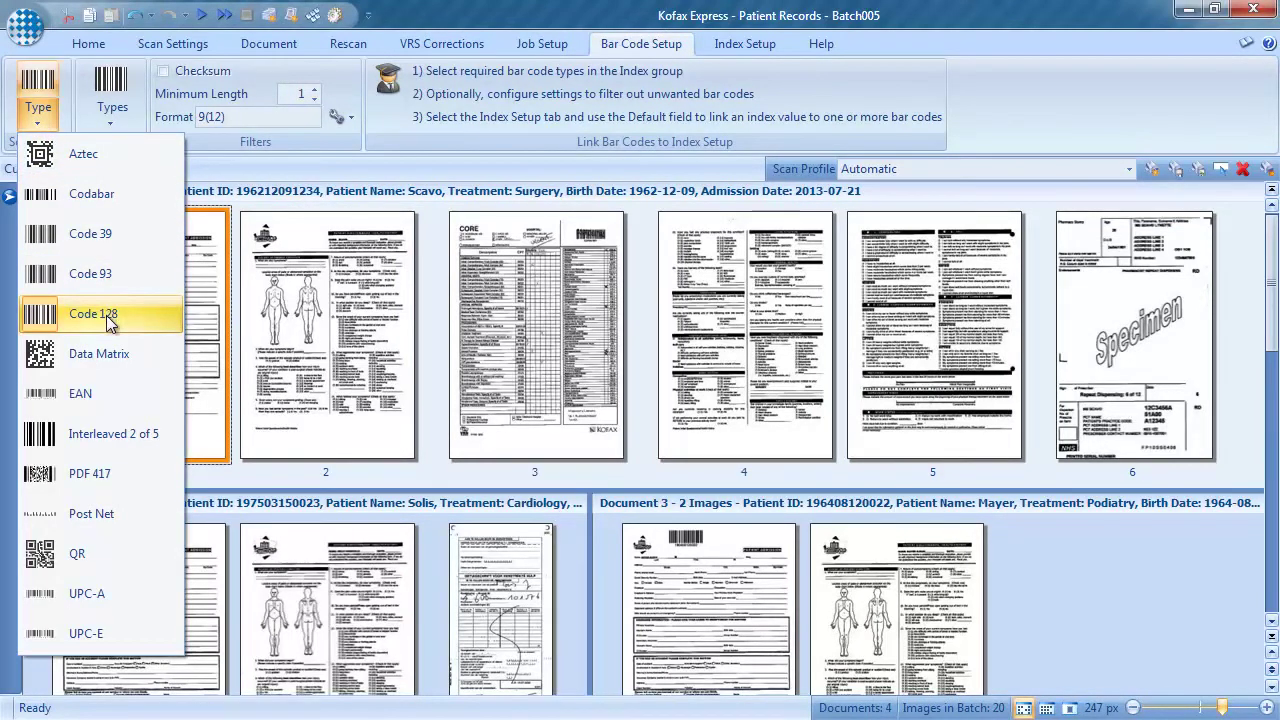
pyautogui.click(44, 120)
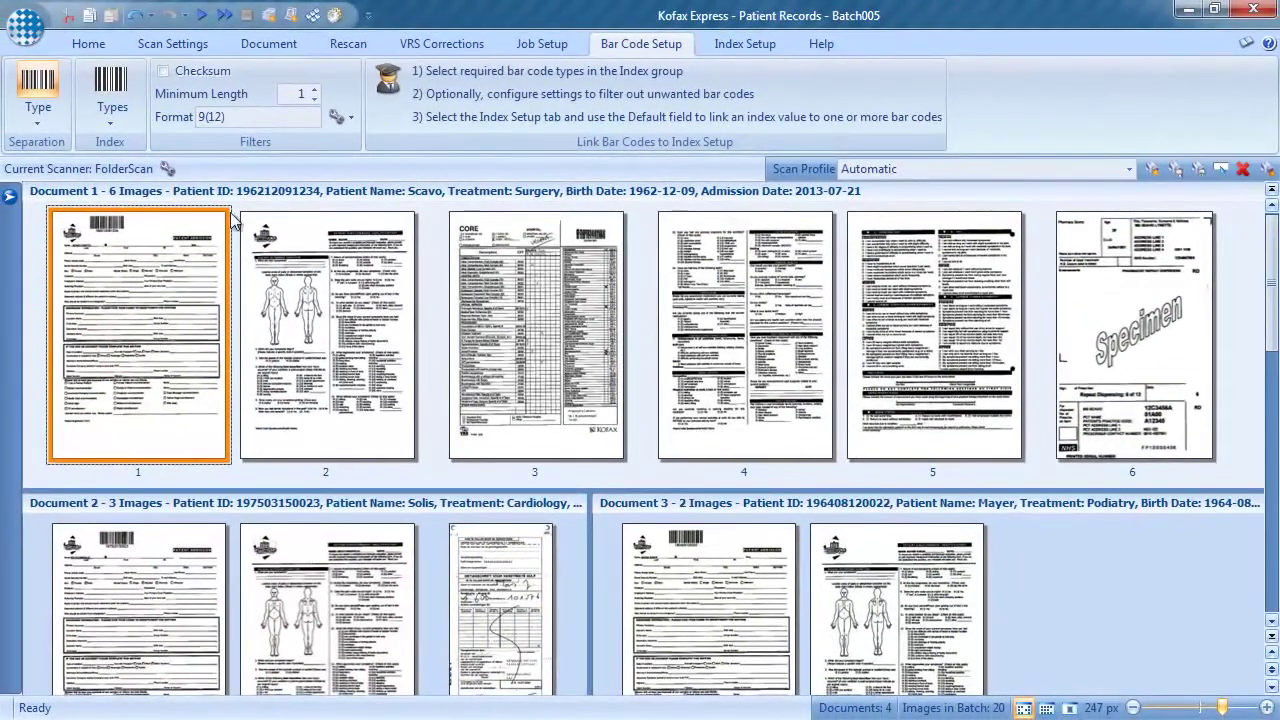
# Step: Enable Code 128 as the bar code type for indexing
pyautogui.click(126, 122)
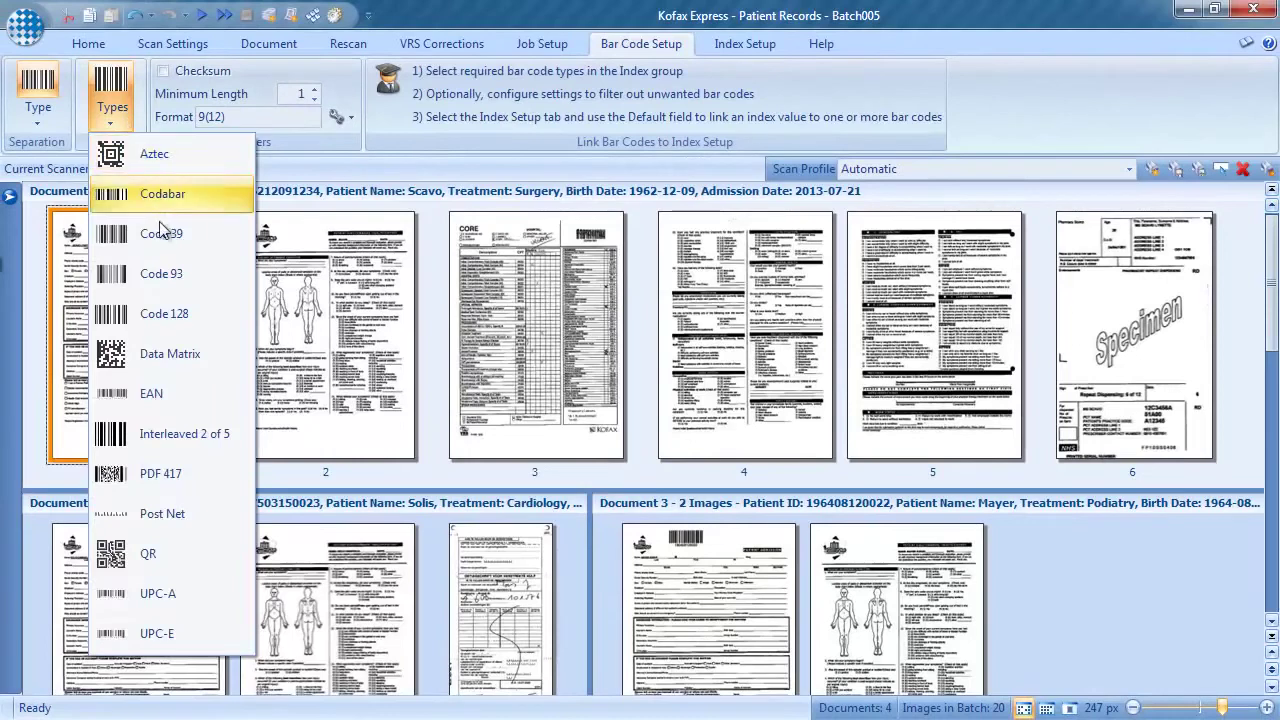
pyautogui.click(166, 316)
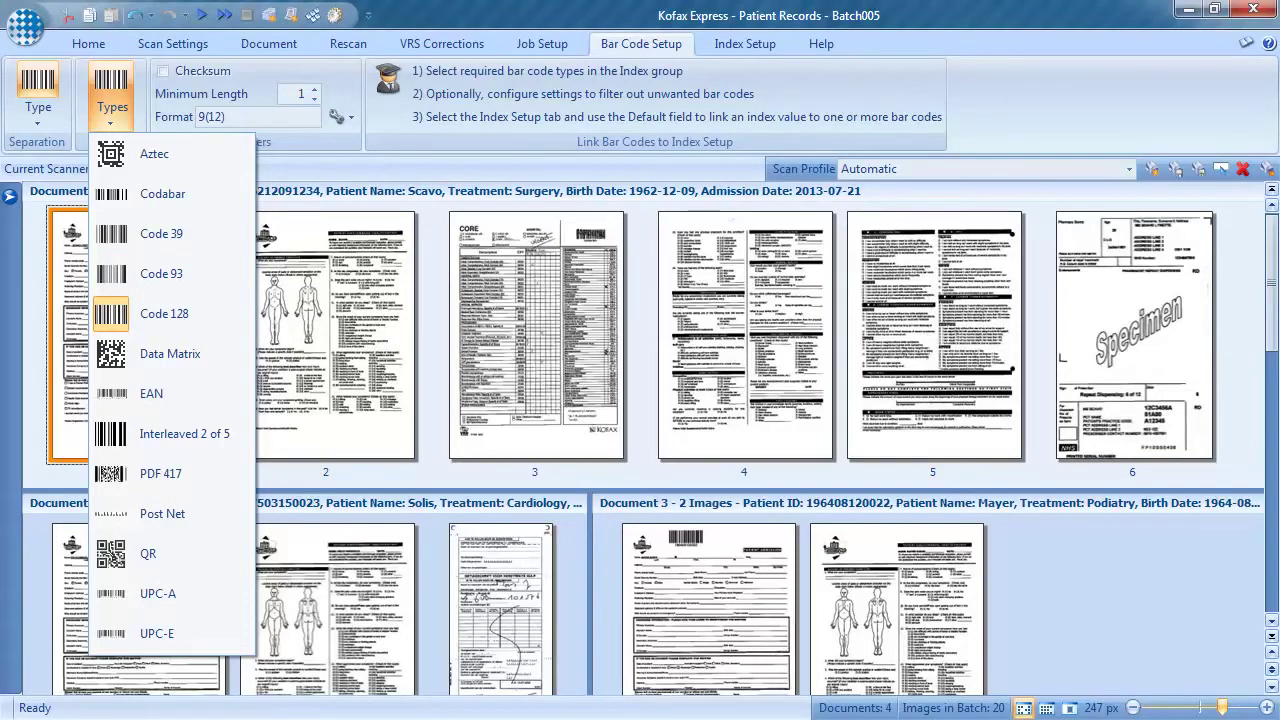
pyautogui.click(548, 400)
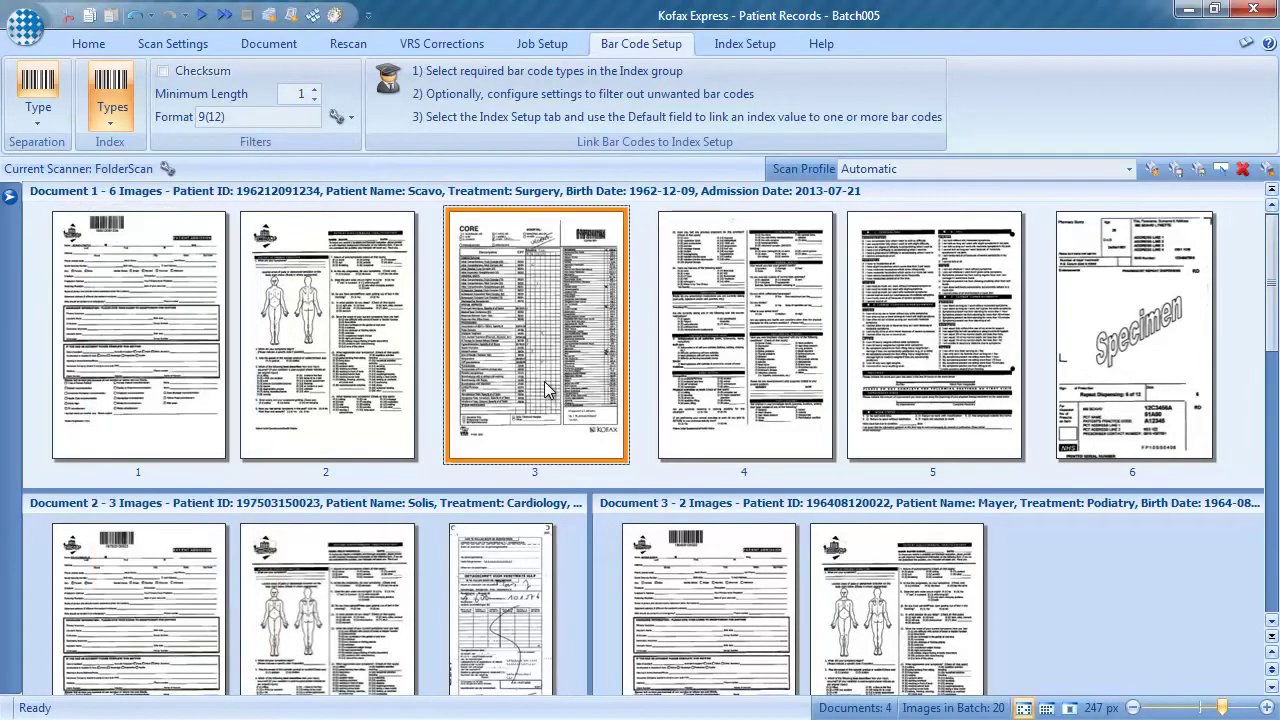
# Step: Examine the bar code in the header of Document 1's third image at close range
pyautogui.doubleClick(536, 319)
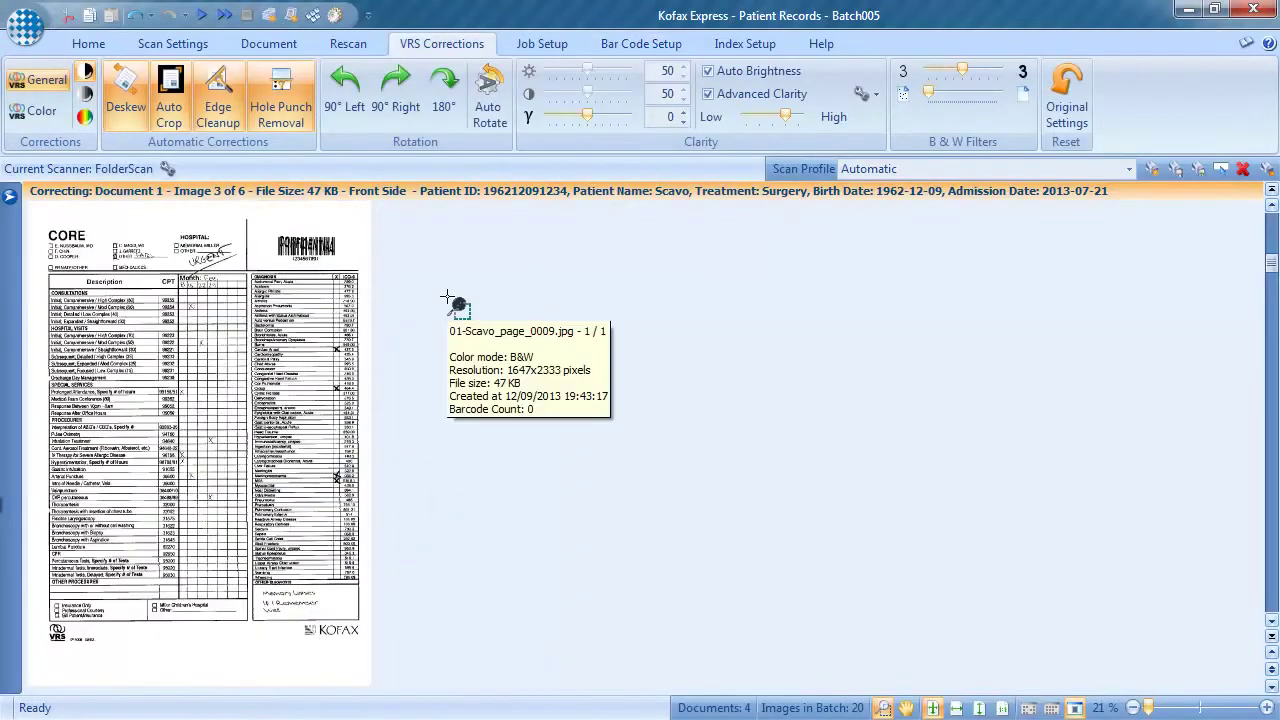
pyautogui.moveTo(110, 215); pyautogui.dragTo(318, 272)
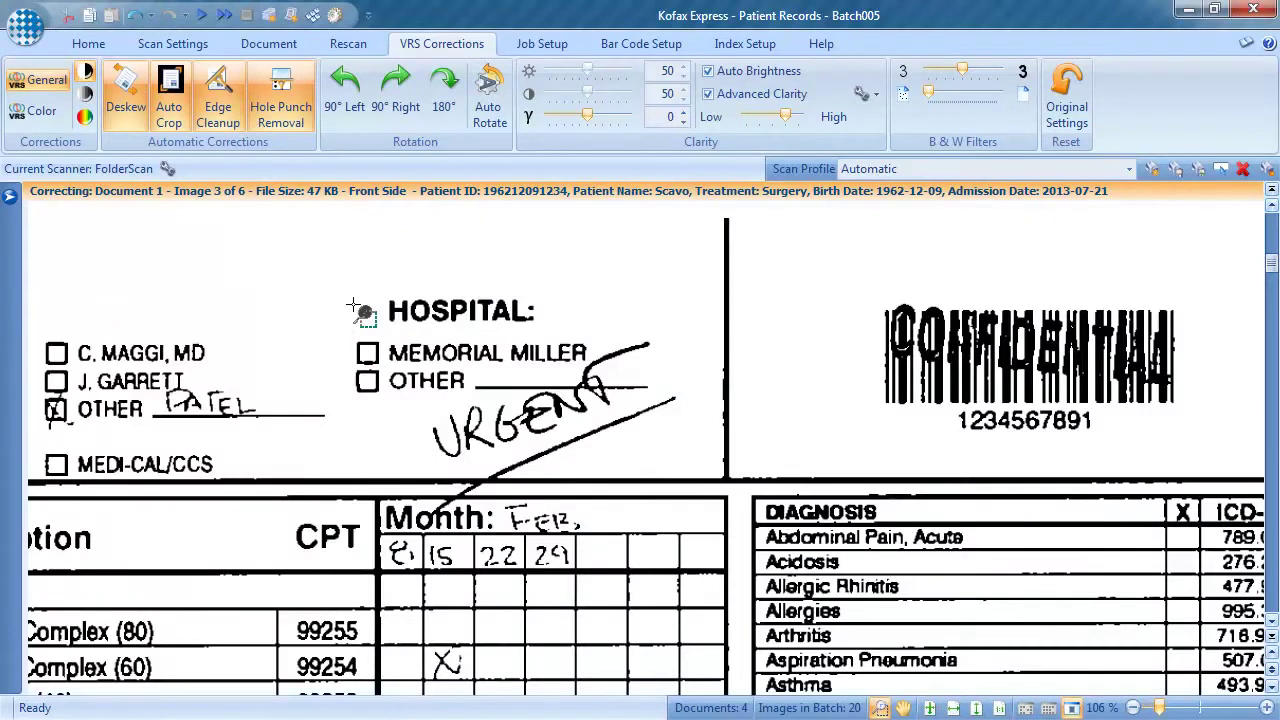
pyautogui.rightClick(612, 312)
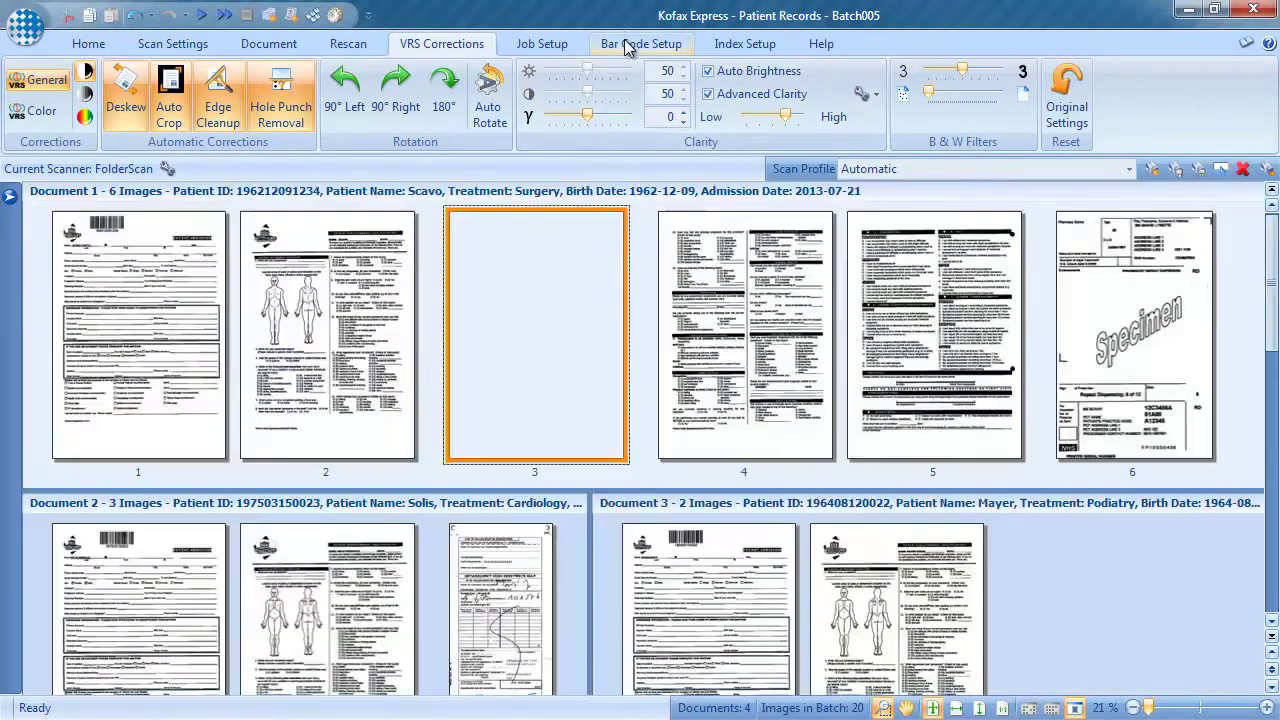
# Step: Set the minimum length in the bar code filters to 12
pyautogui.click(625, 44)
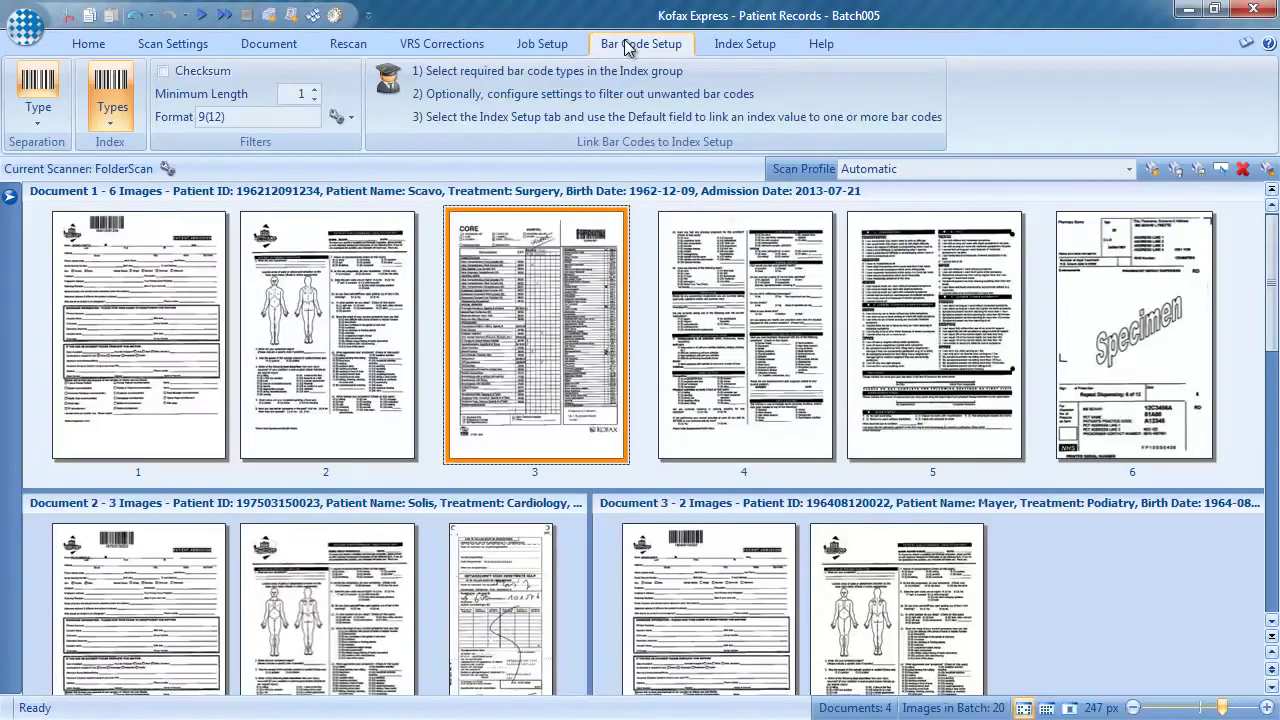
pyautogui.click(296, 94)
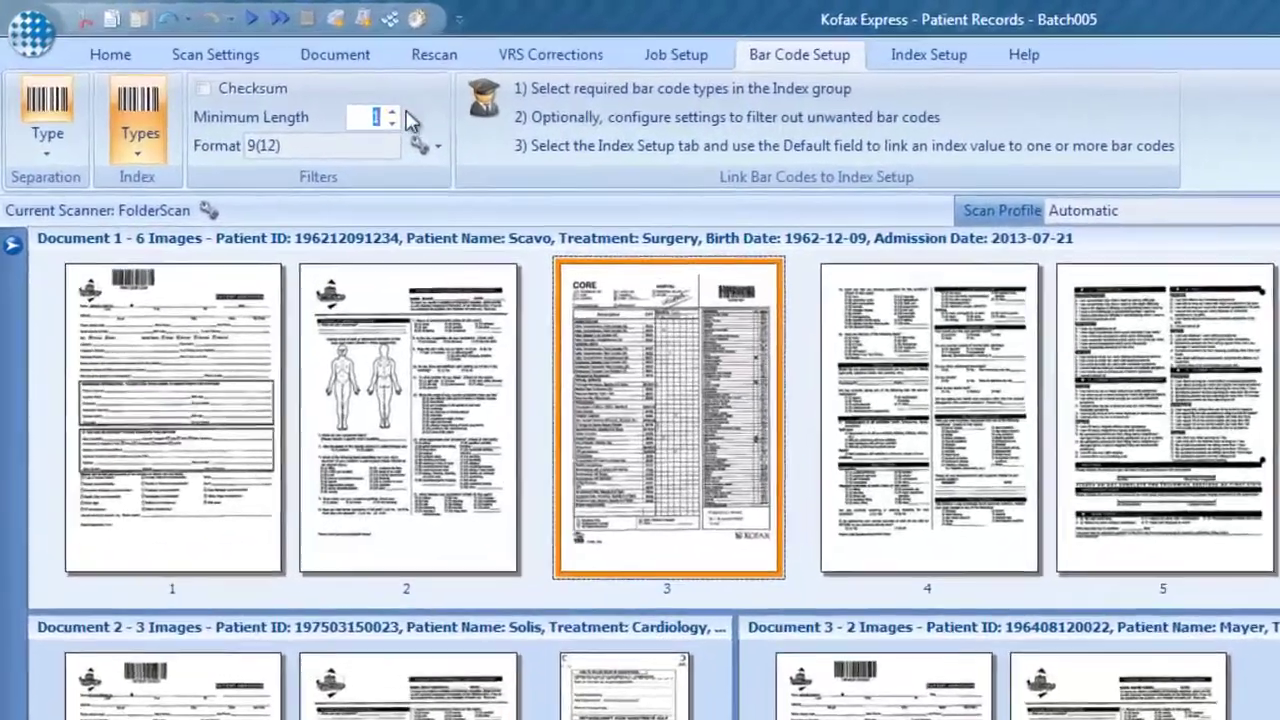
pyautogui.write('12')
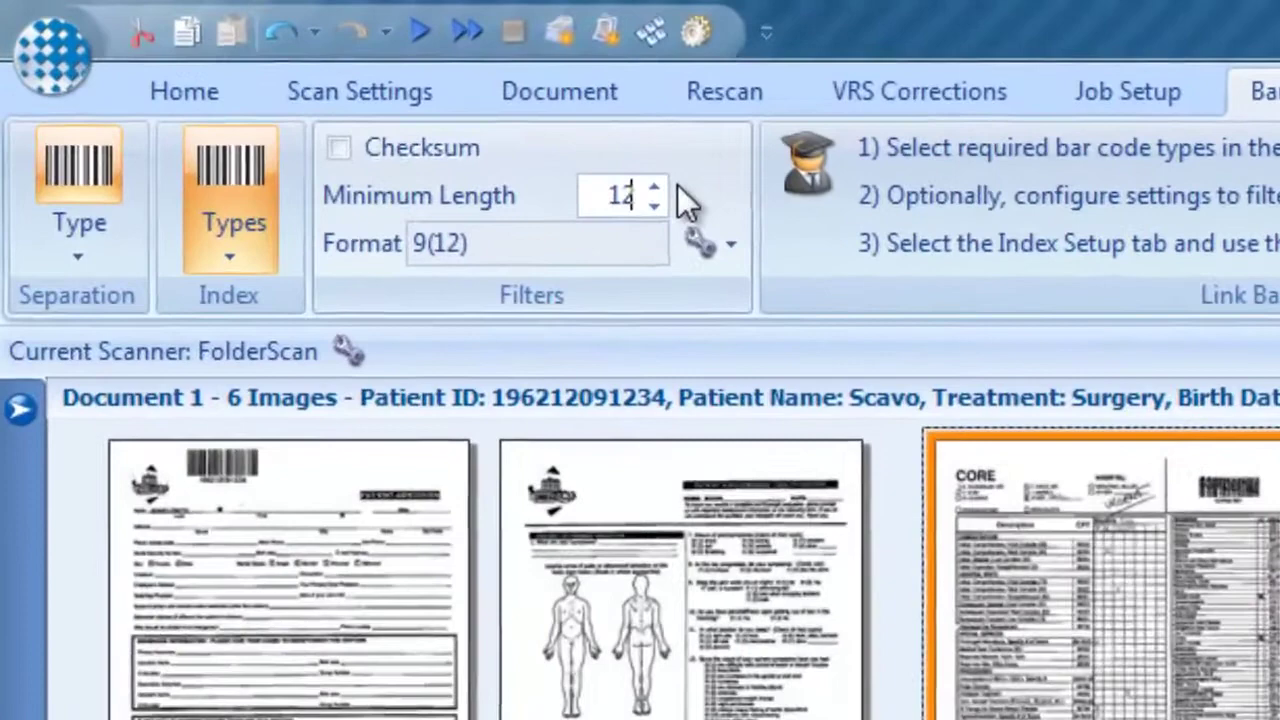
pyautogui.click(550, 237)
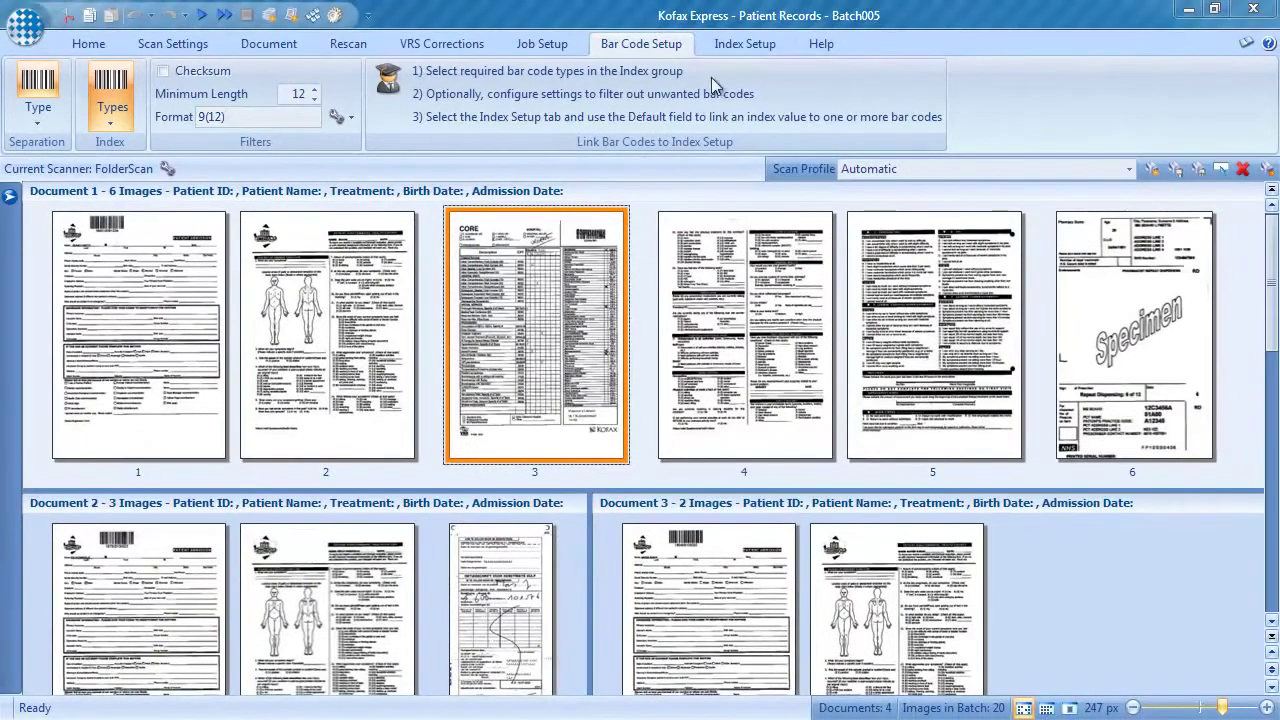
# Step: In the index field setup, set the Patient ID field's type to Database lookup
pyautogui.click(742, 48)
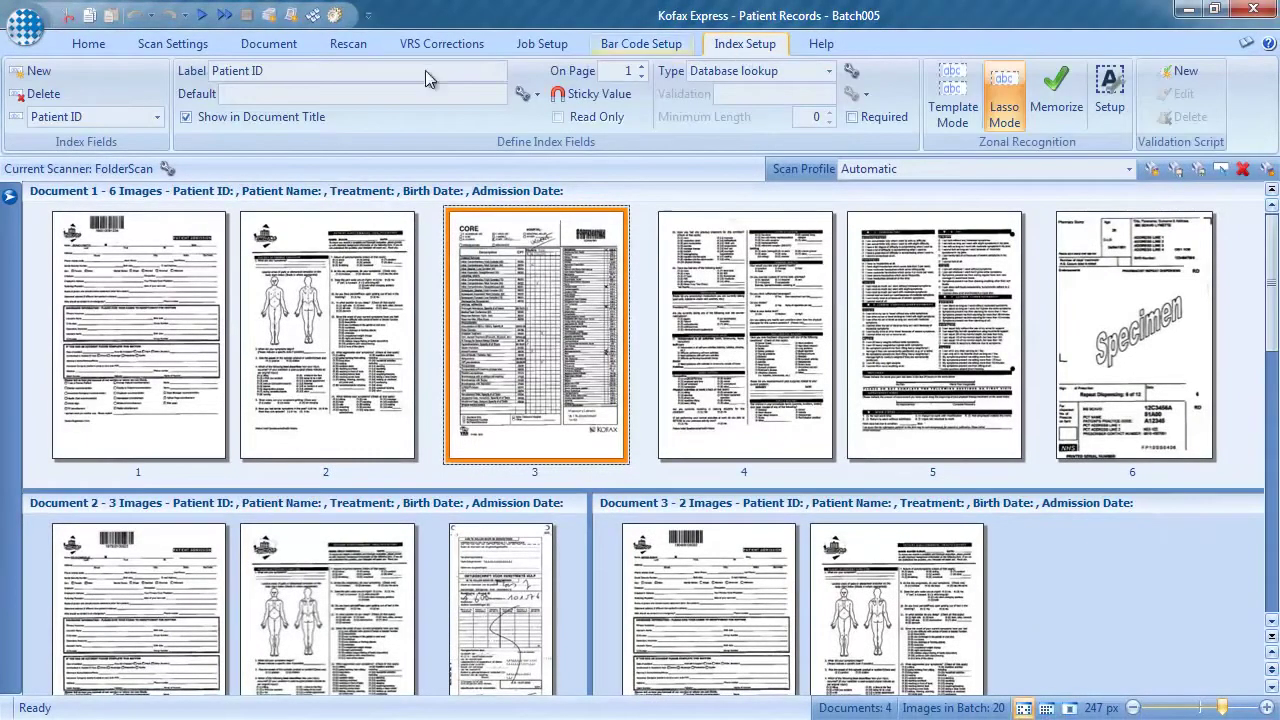
pyautogui.click(158, 118)
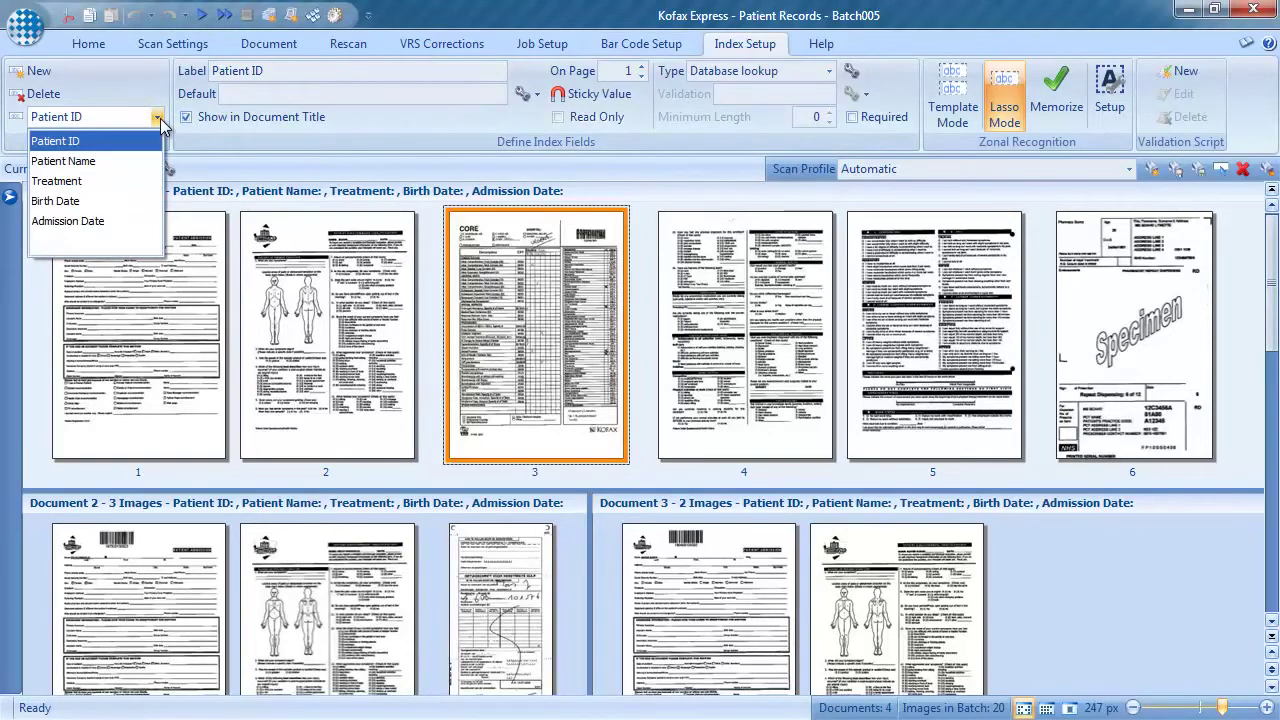
pyautogui.click(286, 72)
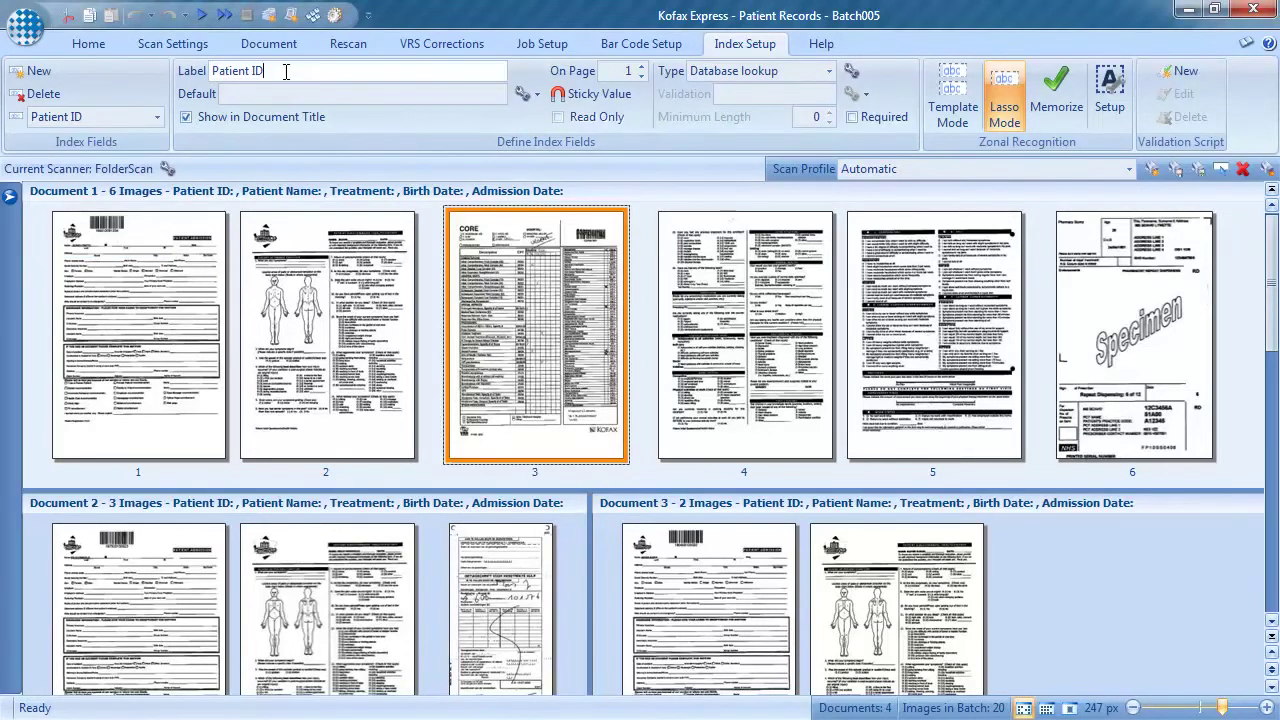
pyautogui.click(829, 71)
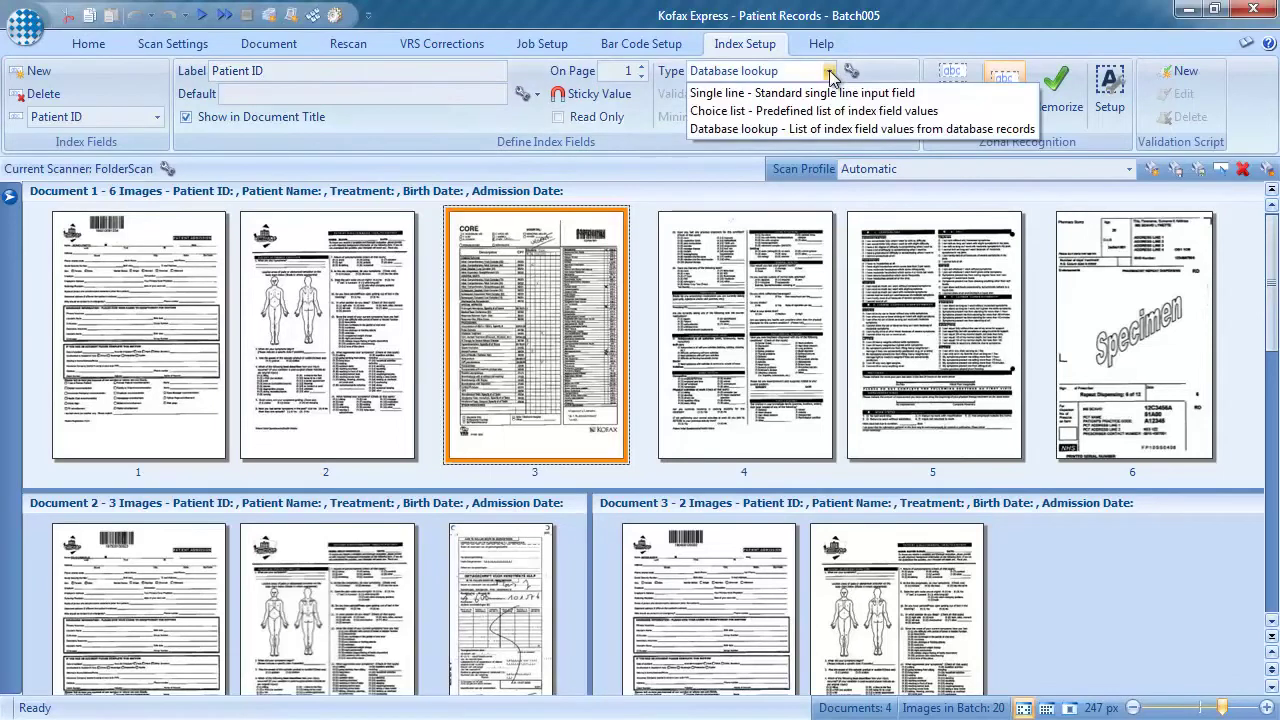
pyautogui.click(815, 131)
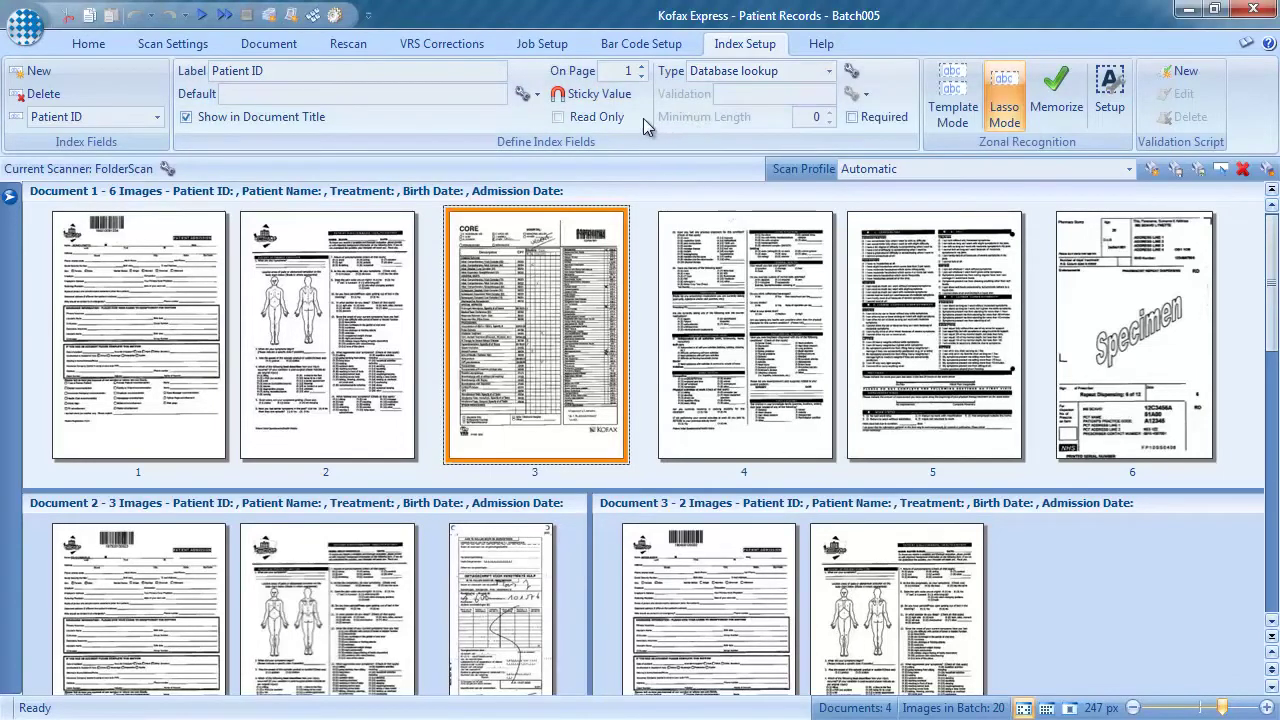
# Step: Set the Patient ID field's default value to {Bar Code 1}, keeping the field on page 1
pyautogui.click(532, 94)
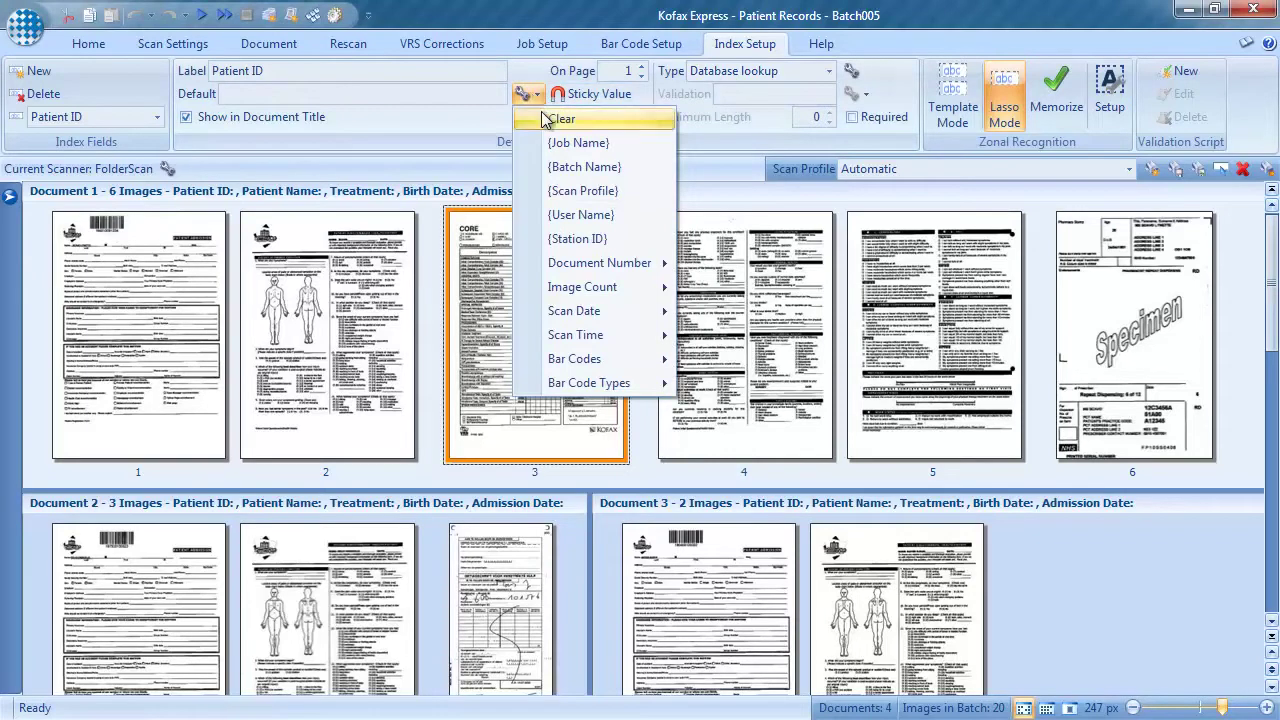
pyautogui.moveTo(610, 358)
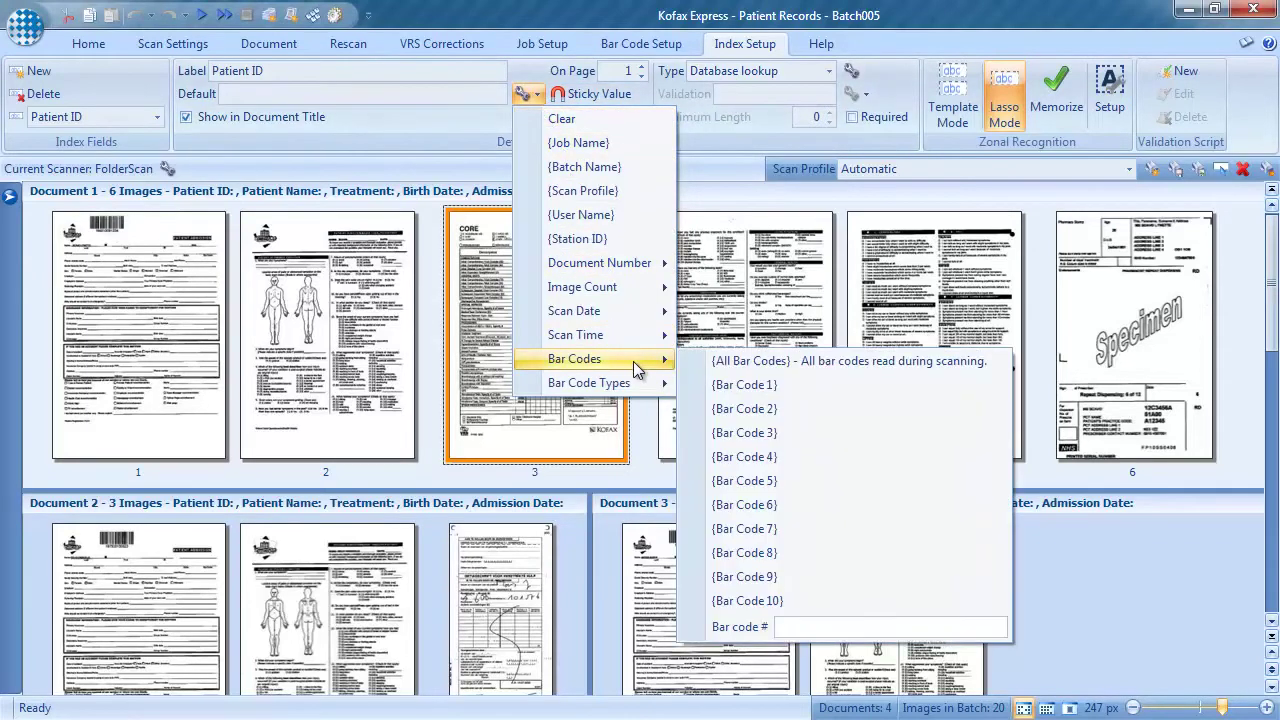
pyautogui.click(748, 386)
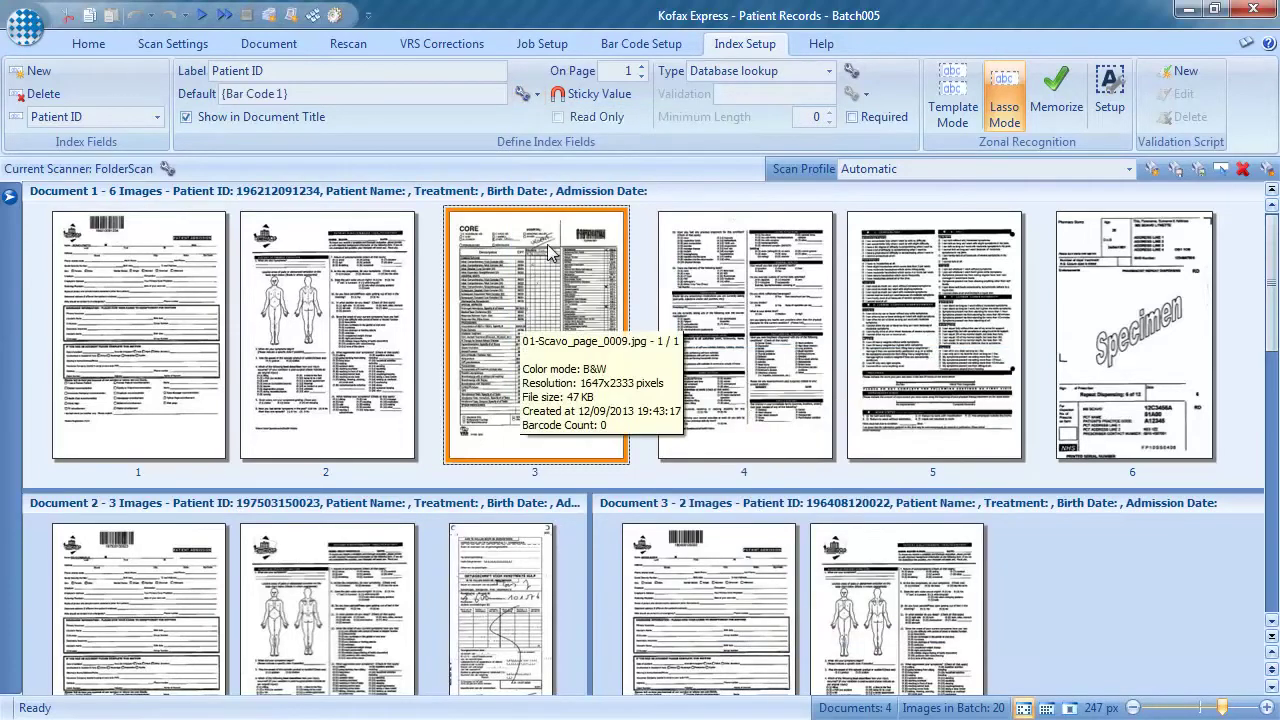
pyautogui.click(643, 66)
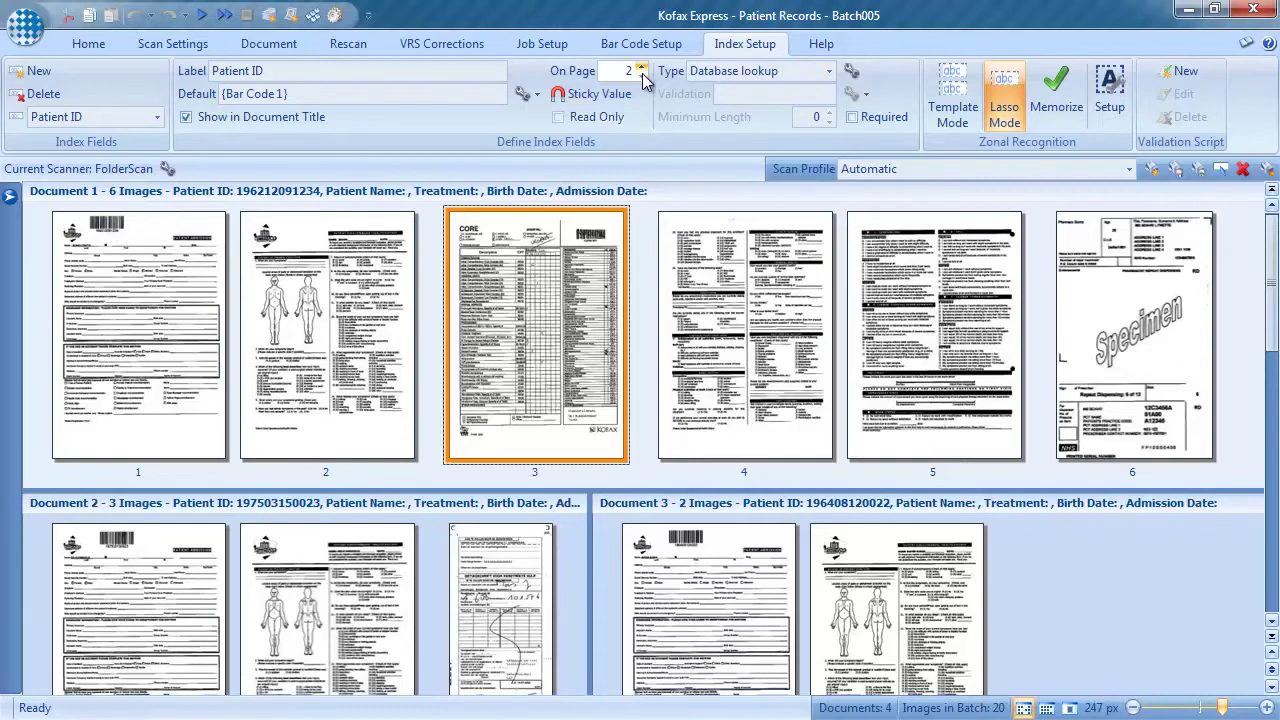
# Step: Set the Patient Name index field's default value to the database lookup value {ODBC_PatientLastName}
pyautogui.click(126, 119)
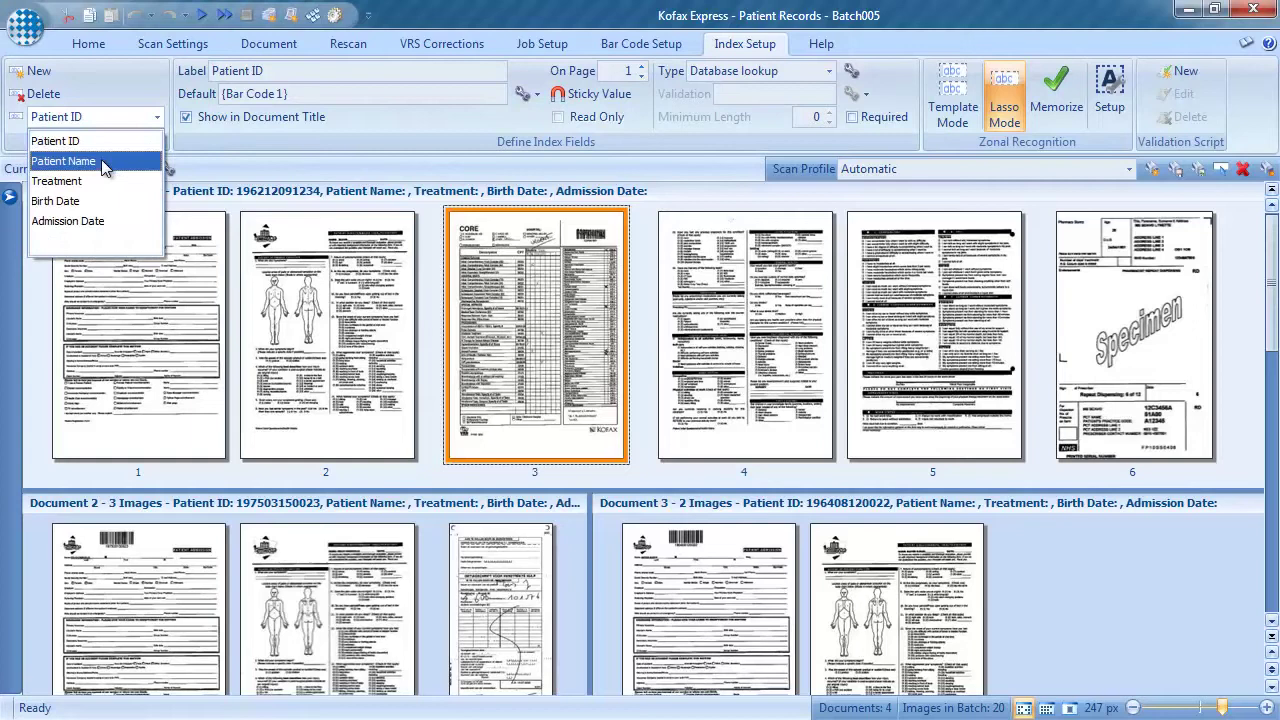
pyautogui.click(104, 163)
pyautogui.click(525, 95)
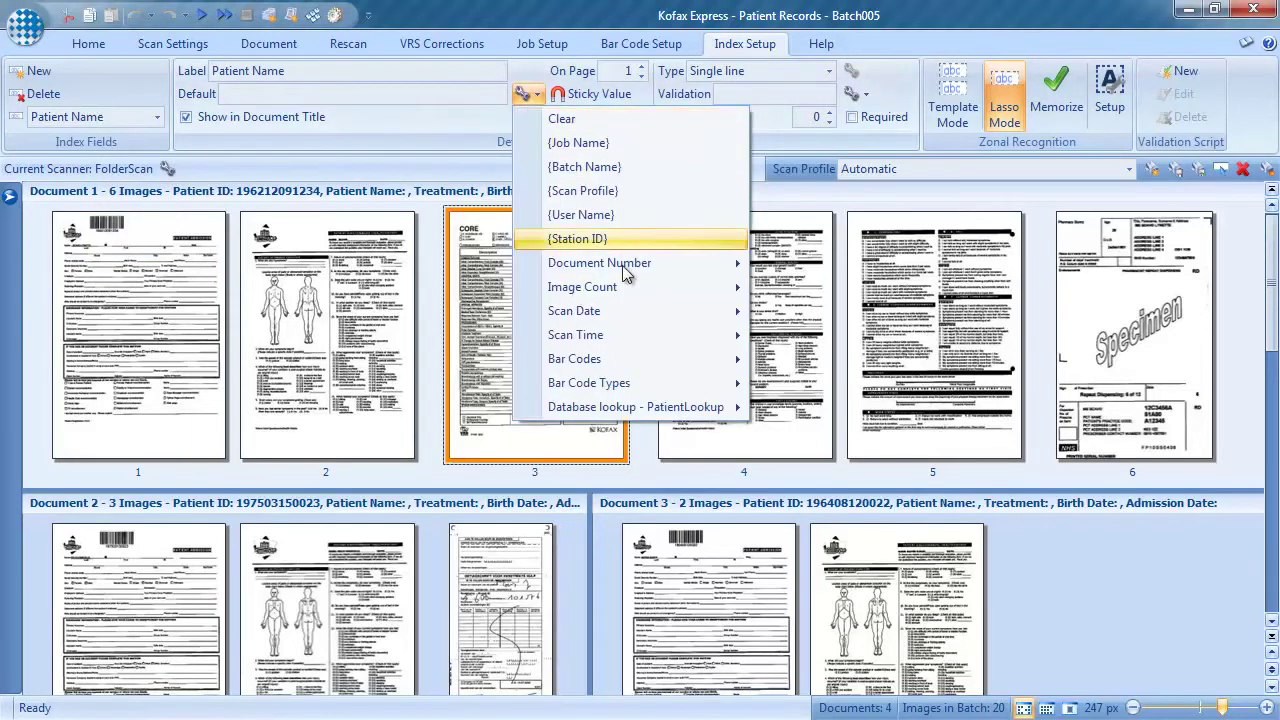
pyautogui.moveTo(664, 407)
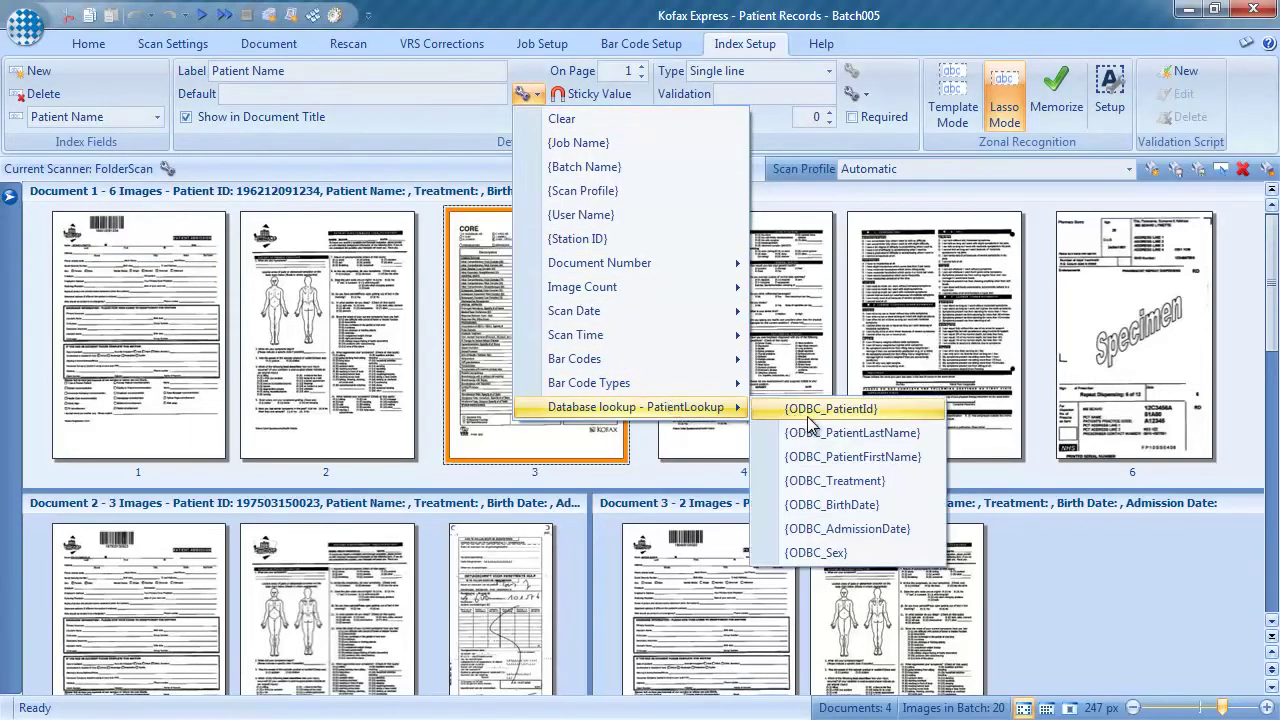
pyautogui.click(890, 433)
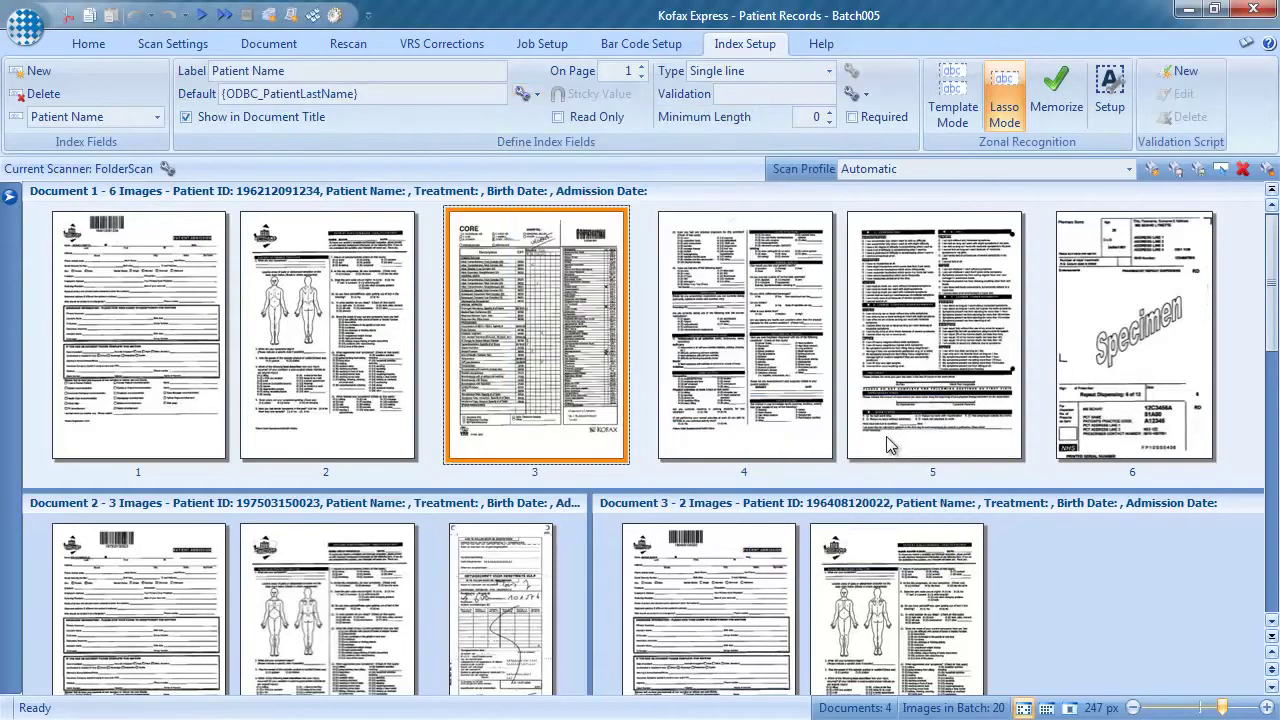
# Step: Set the Treatment index field's default value to {ODBC_Treatment} and select the Admission Date field for editing
pyautogui.click(121, 117)
pyautogui.click(113, 189)
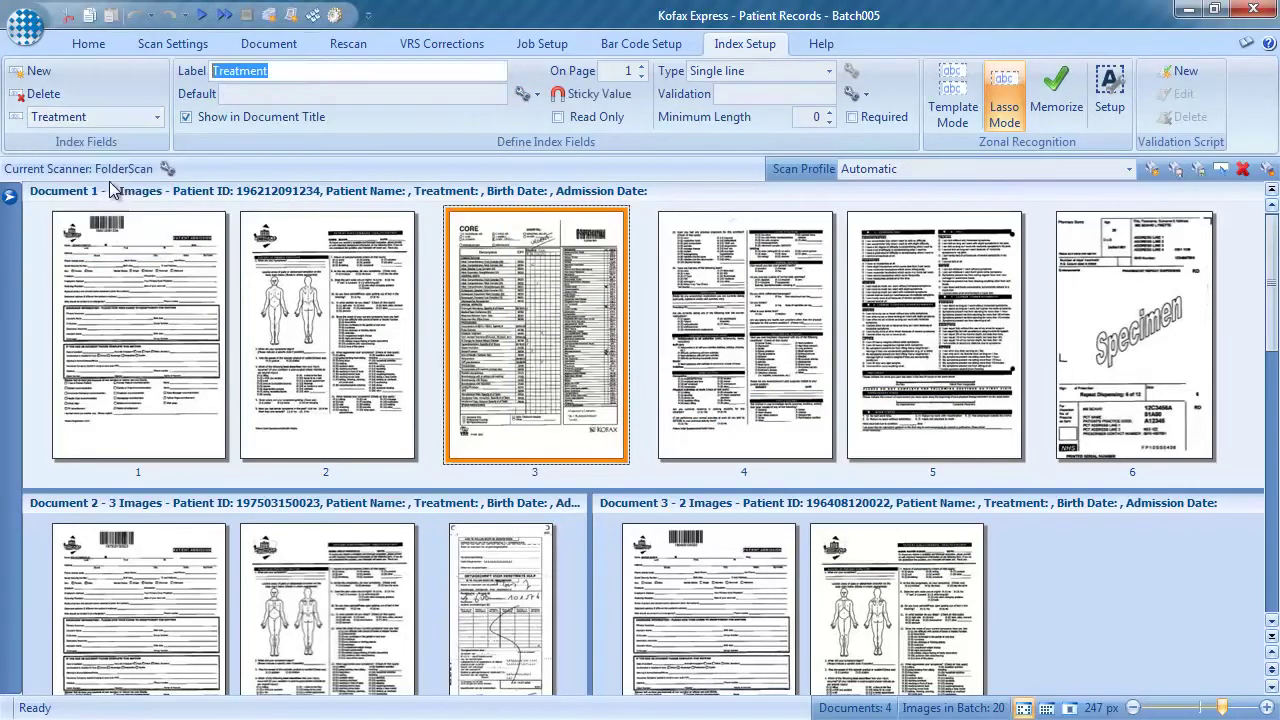
pyautogui.click(524, 93)
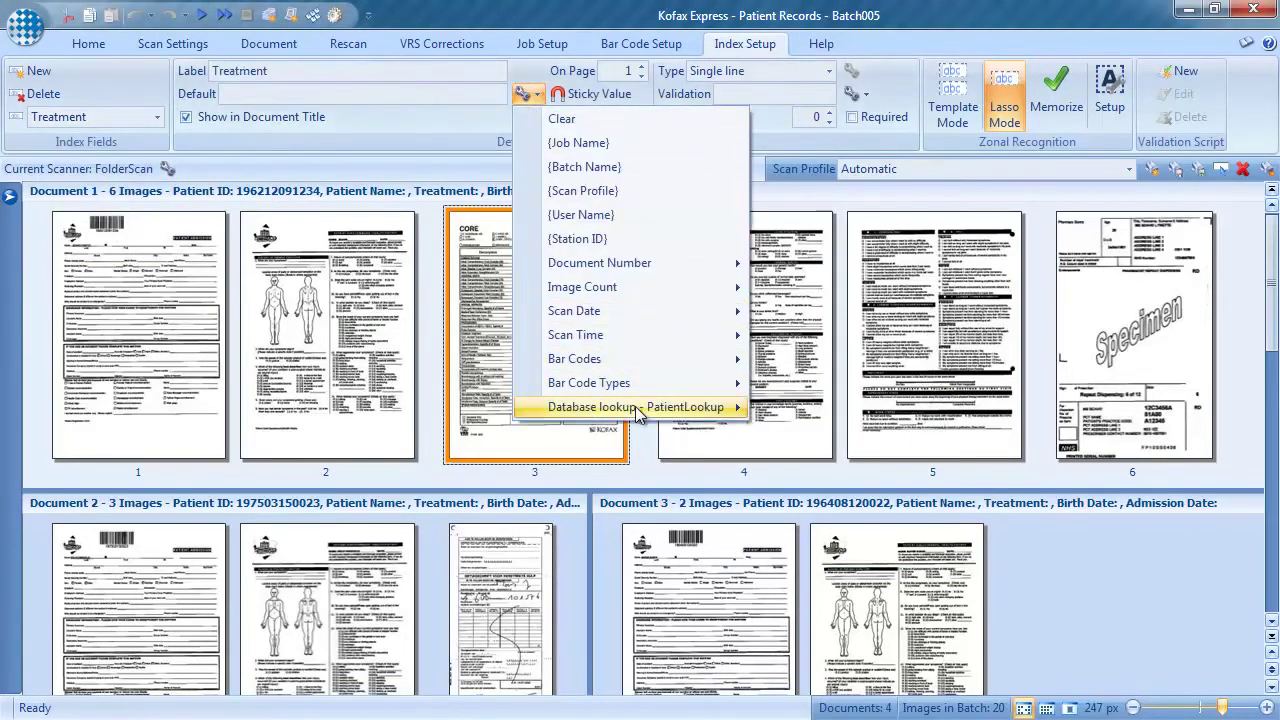
pyautogui.click(890, 481)
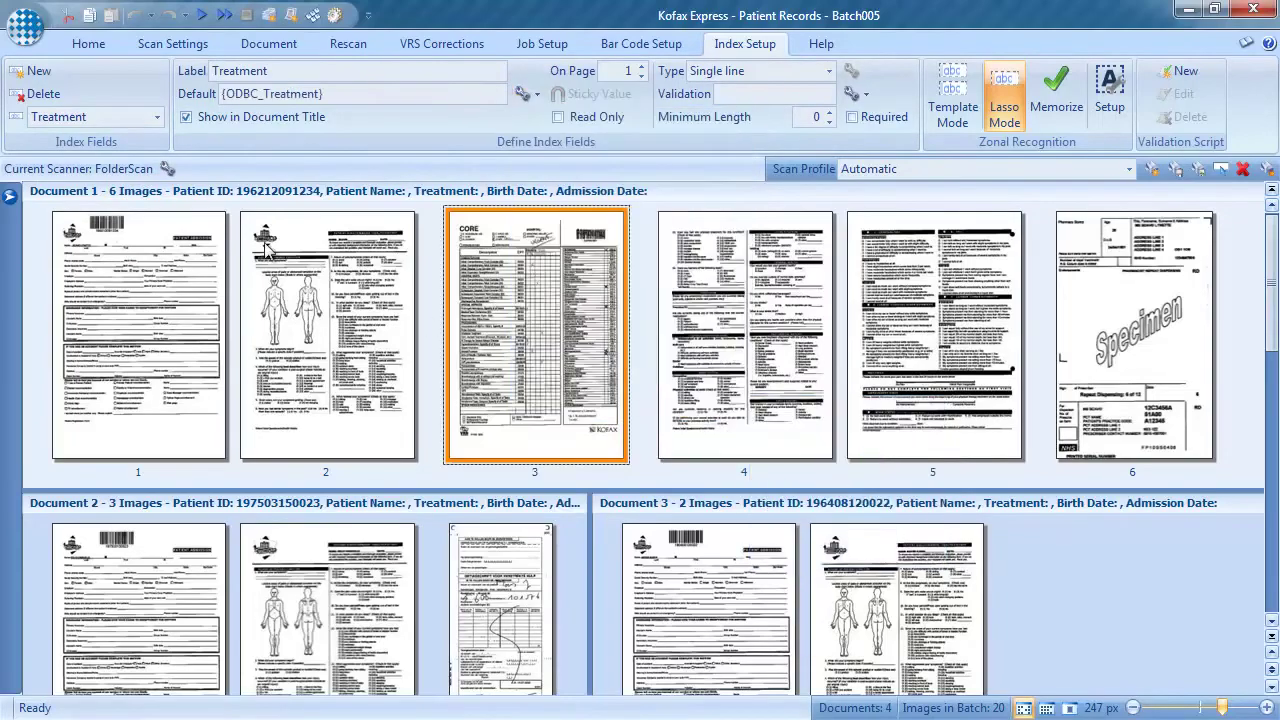
pyautogui.click(121, 117)
pyautogui.click(113, 221)
# Step: In the job's Multipage export setup, replace the document file name with {IndexValue1} for Patient ID, followed by an underscore
pyautogui.click(558, 52)
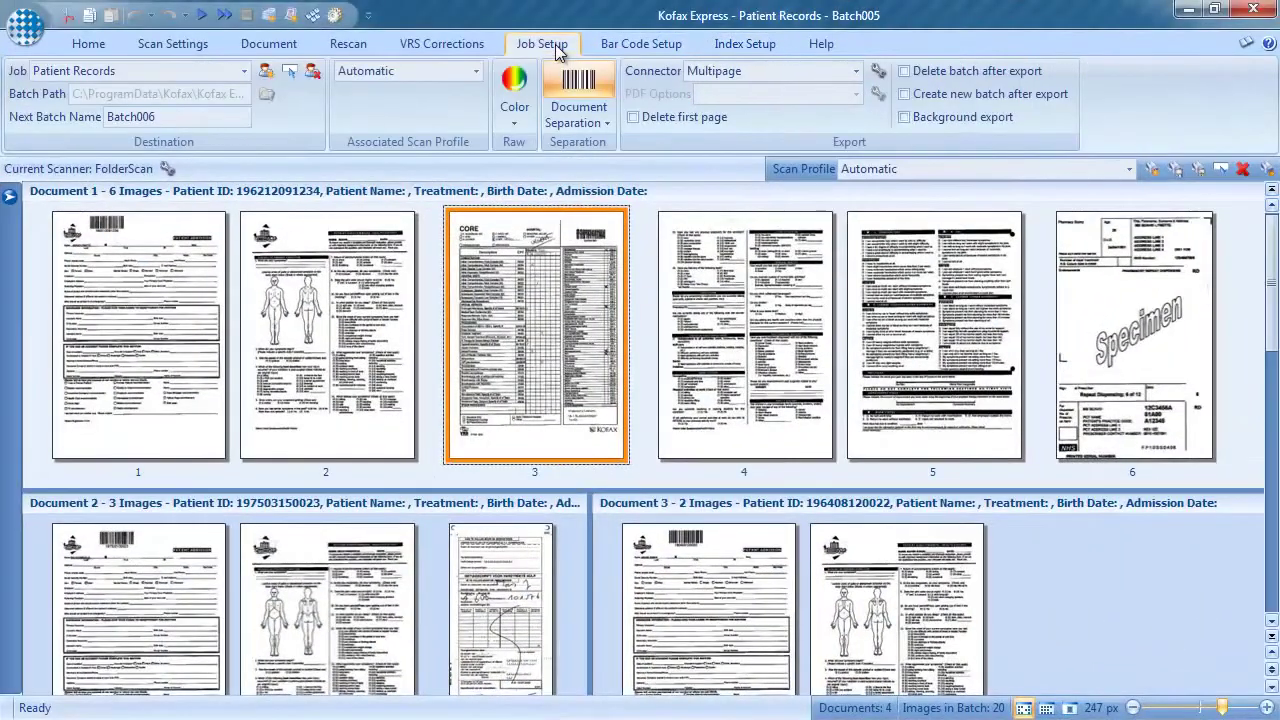
pyautogui.click(878, 71)
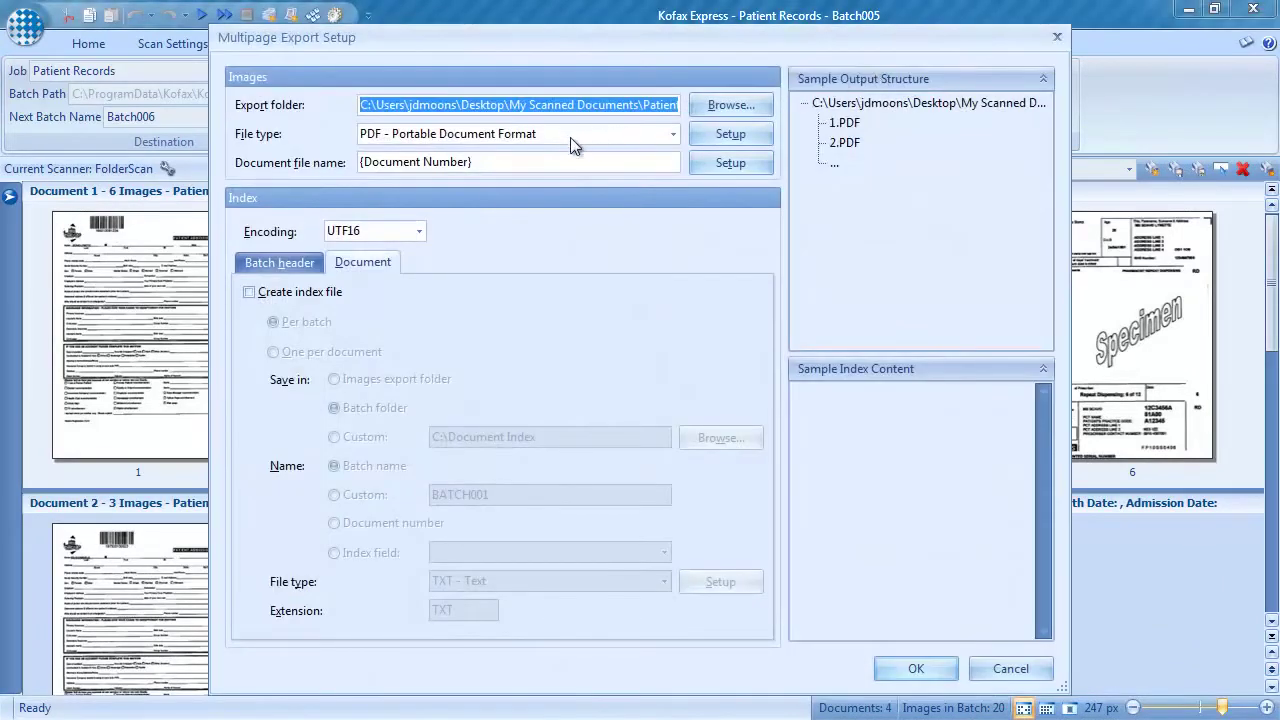
pyautogui.moveTo(546, 157); pyautogui.dragTo(349, 163)
pyautogui.press('Delete')
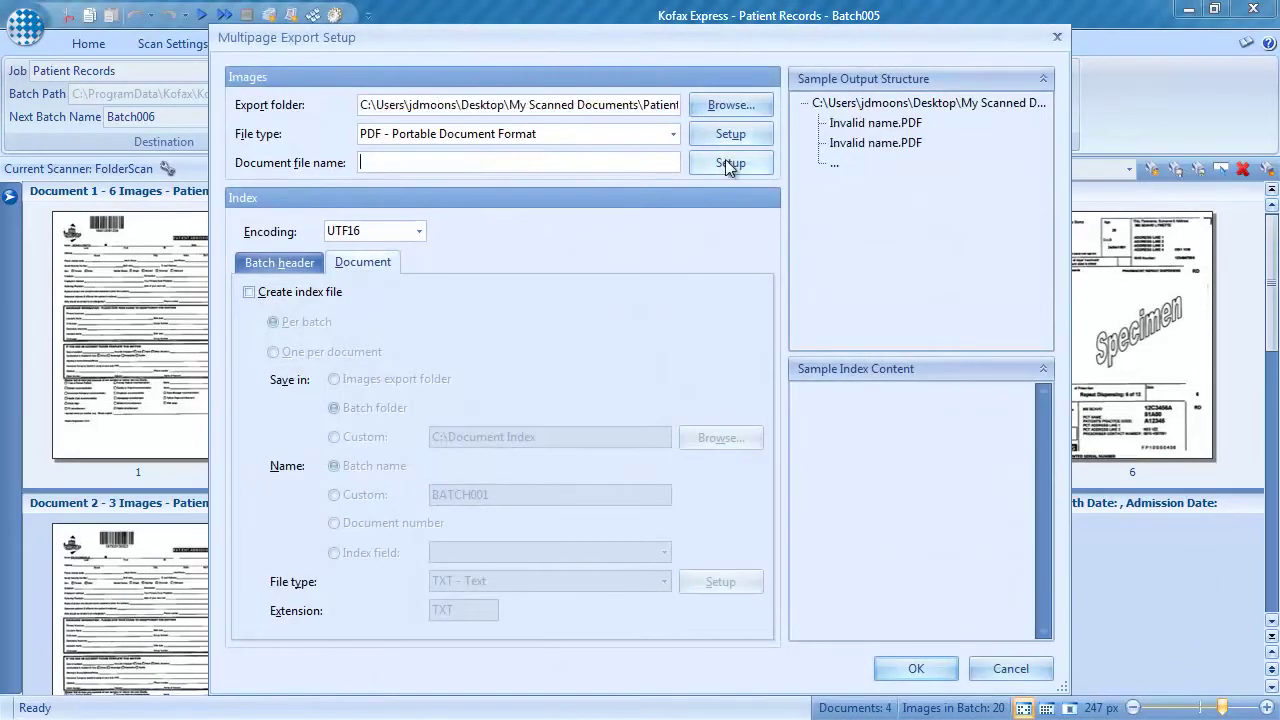
pyautogui.click(729, 164)
pyautogui.moveTo(847, 434)
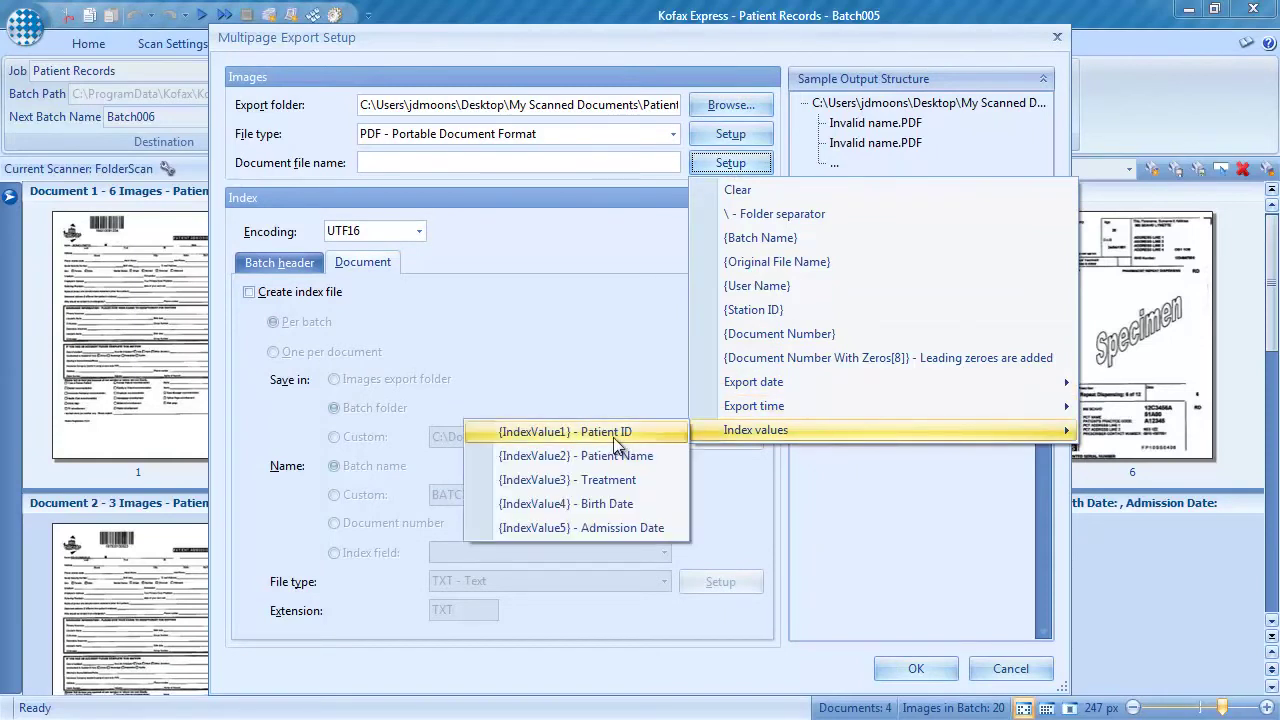
pyautogui.click(600, 432)
pyautogui.write('_')
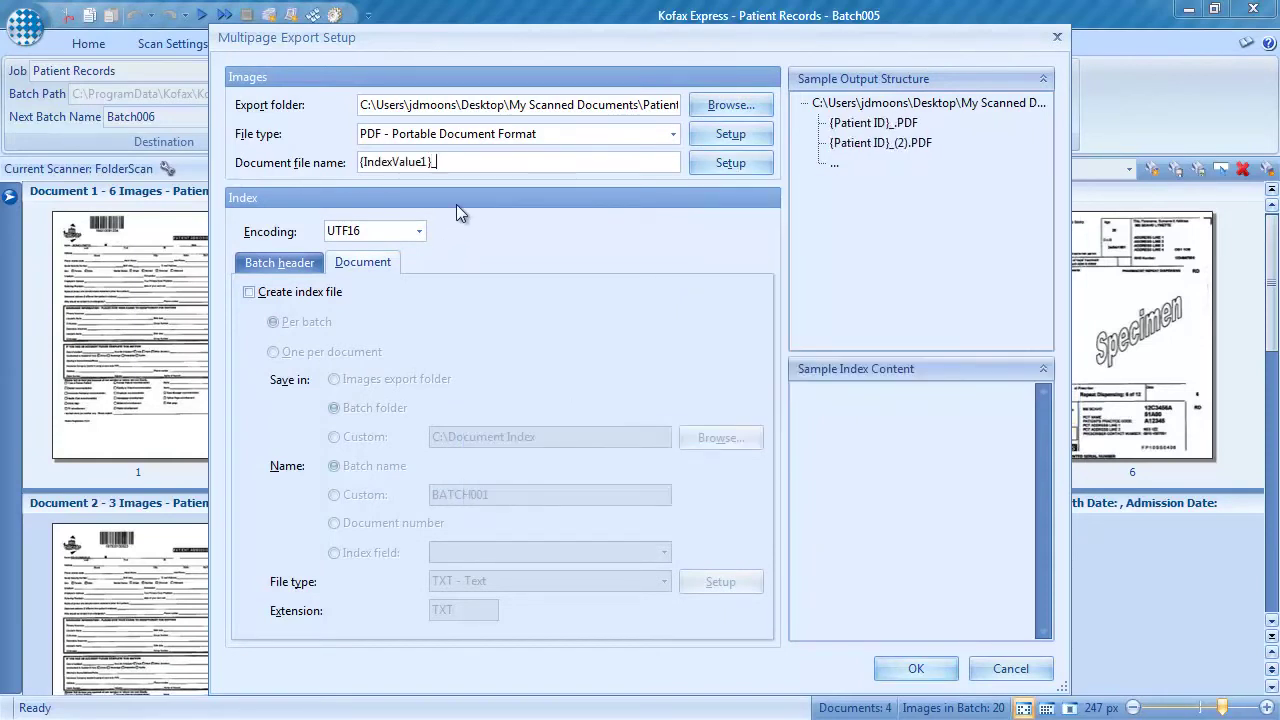
# Step: Append {IndexValue2} for Patient Name and {IndexValue3} for Treatment to the document file name, each followed by an underscore
pyautogui.click(719, 166)
pyautogui.moveTo(758, 430)
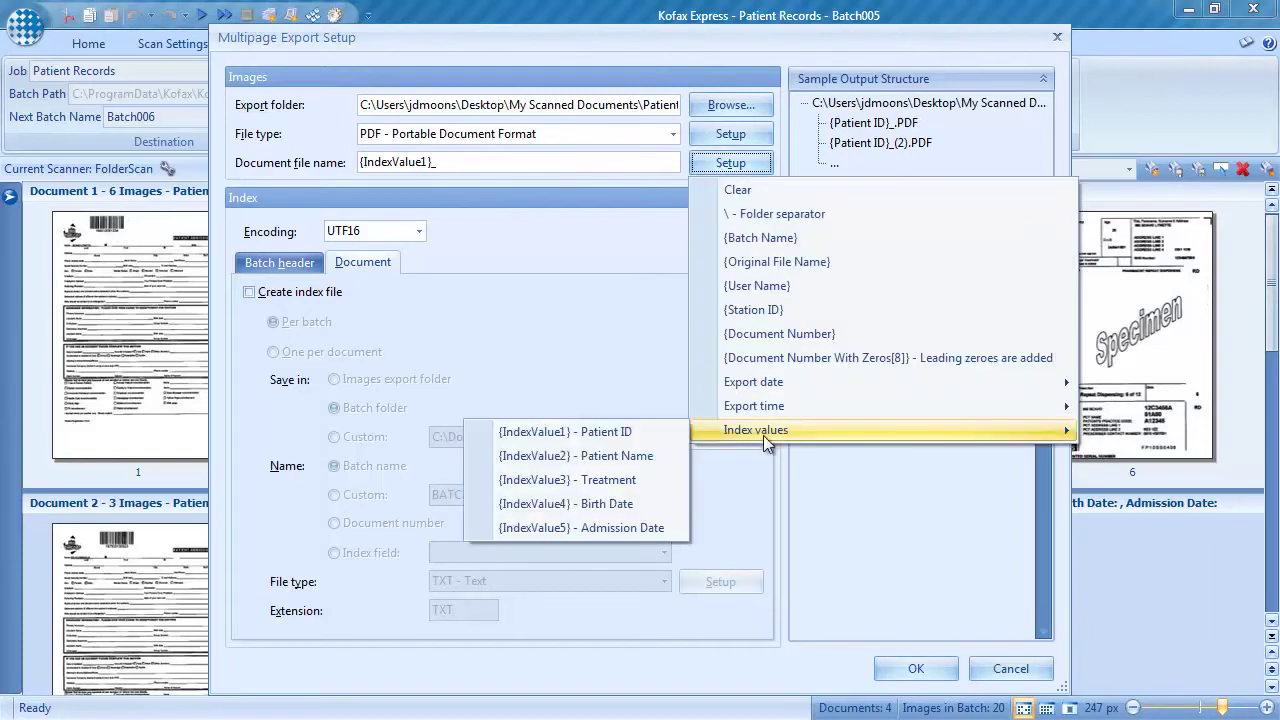
pyautogui.click(560, 456)
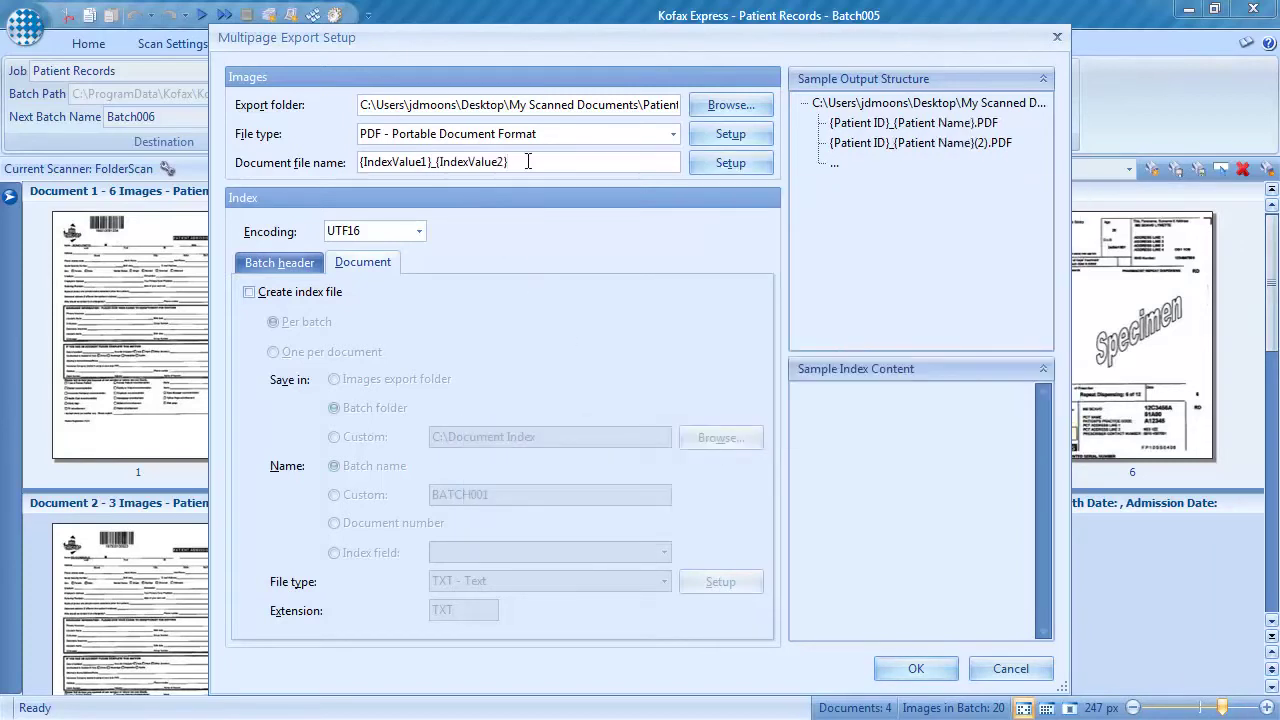
pyautogui.write('_')
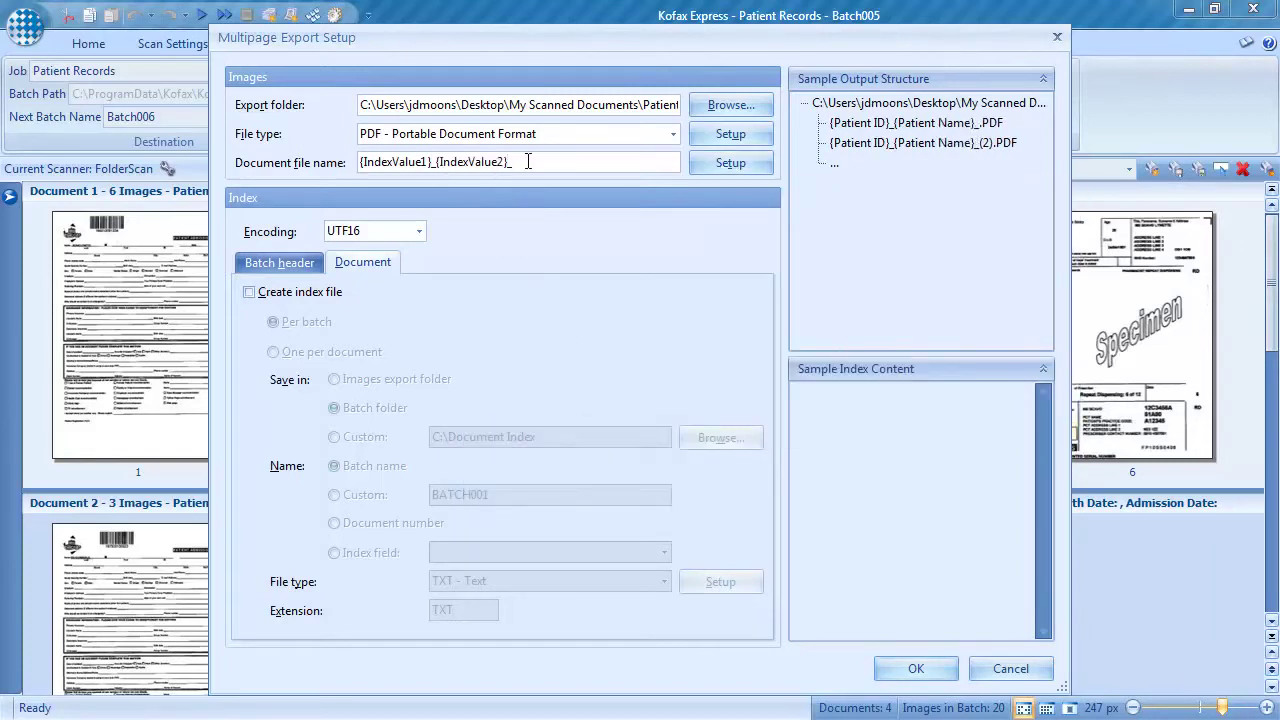
pyautogui.click(719, 166)
pyautogui.moveTo(779, 430)
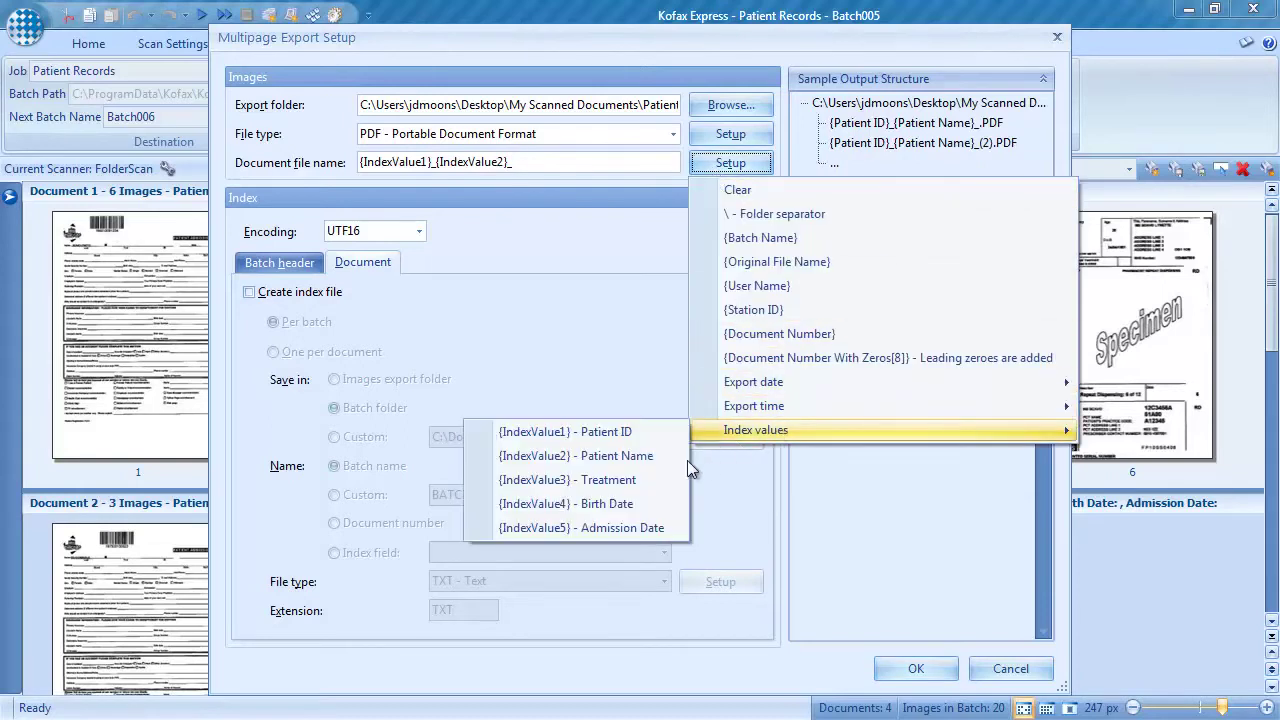
pyautogui.click(653, 475)
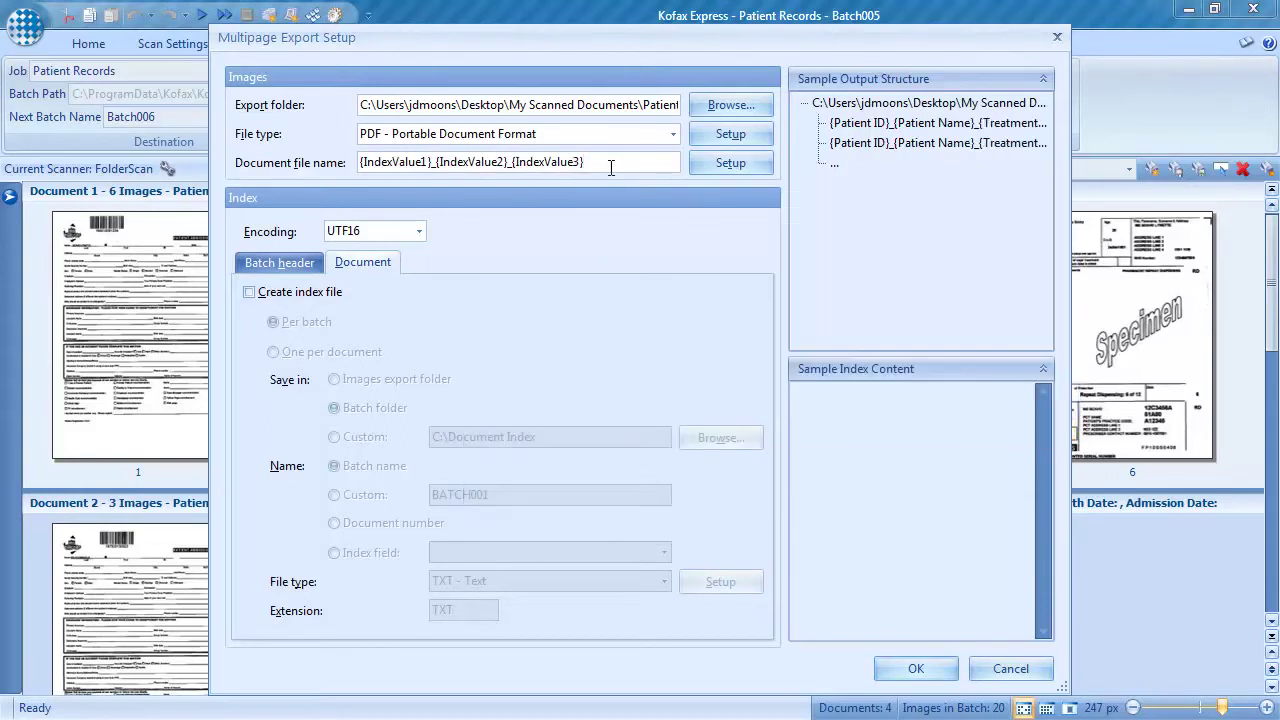
pyautogui.write('_')
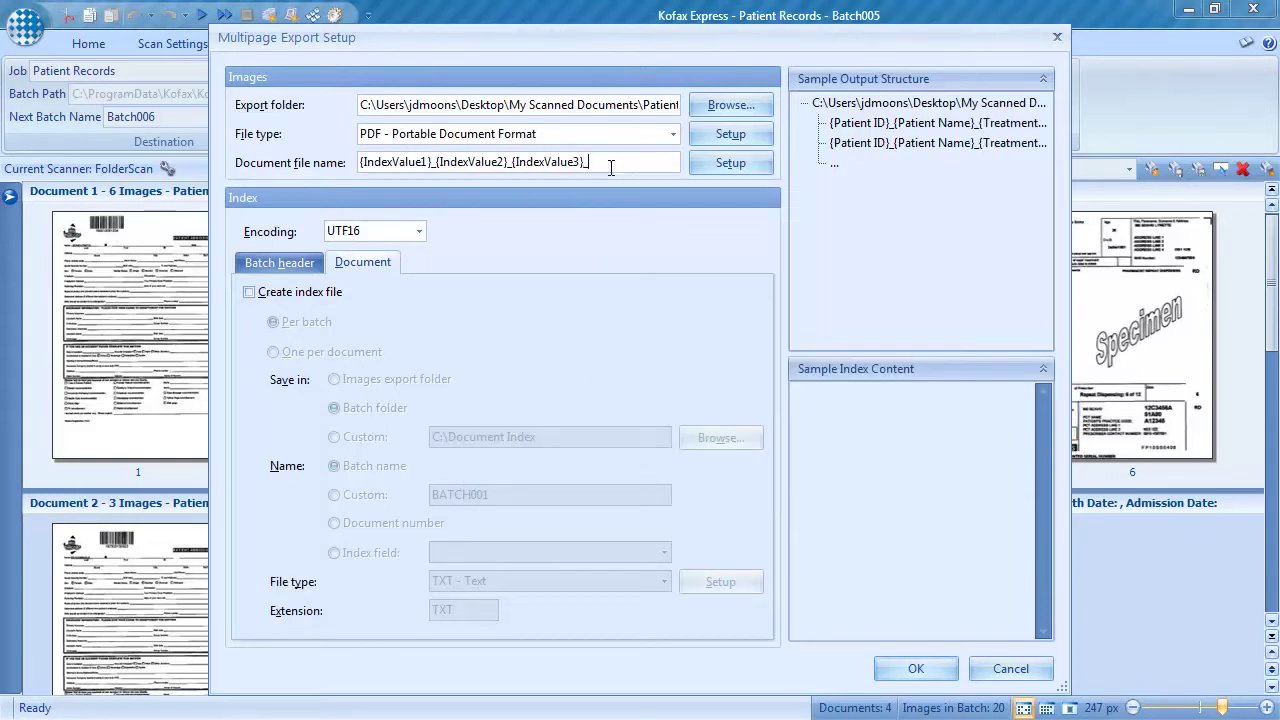
# Step: Add {IndexValue5} for Admission Date as the final part of the document file name
pyautogui.click(728, 163)
pyautogui.moveTo(793, 430)
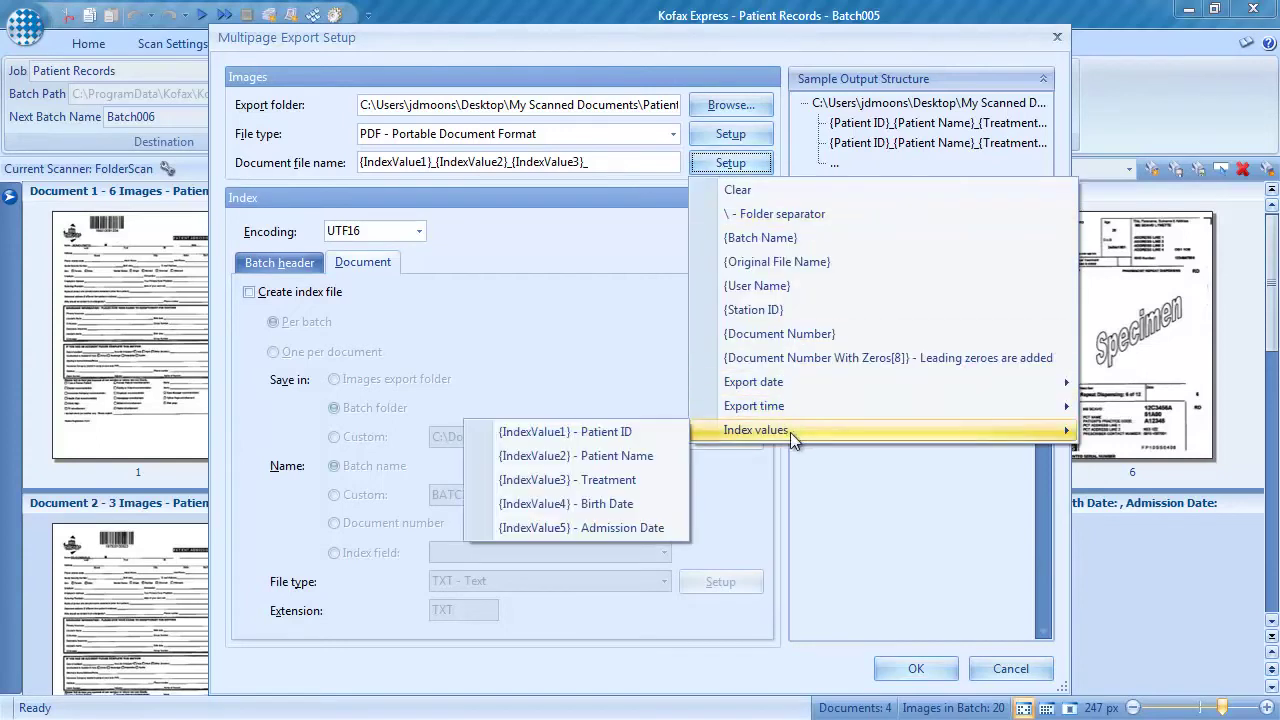
pyautogui.click(649, 526)
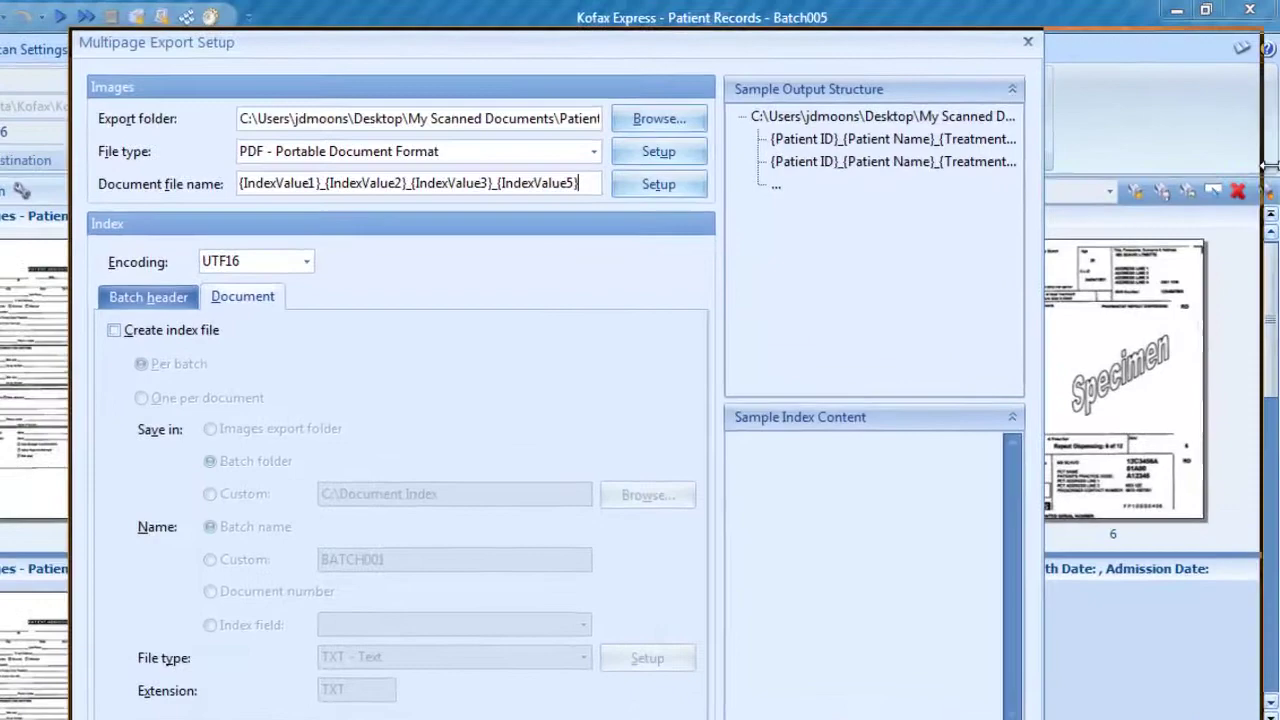
pyautogui.moveTo(1265, 165); pyautogui.dragTo(1264, 165)
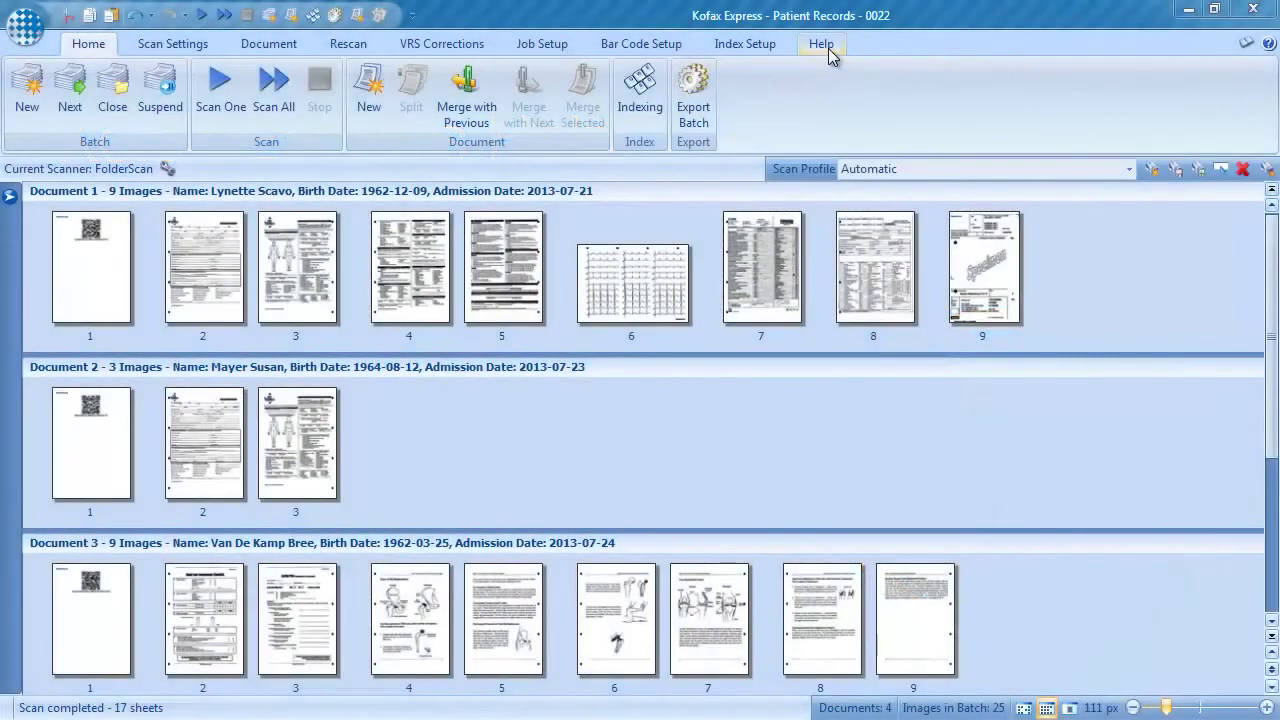
# Step: Open the Kofax Express help and look through the Scan Settings topics on selecting a scanner, using FolderScan and deleting blank pages
pyautogui.click(828, 49)
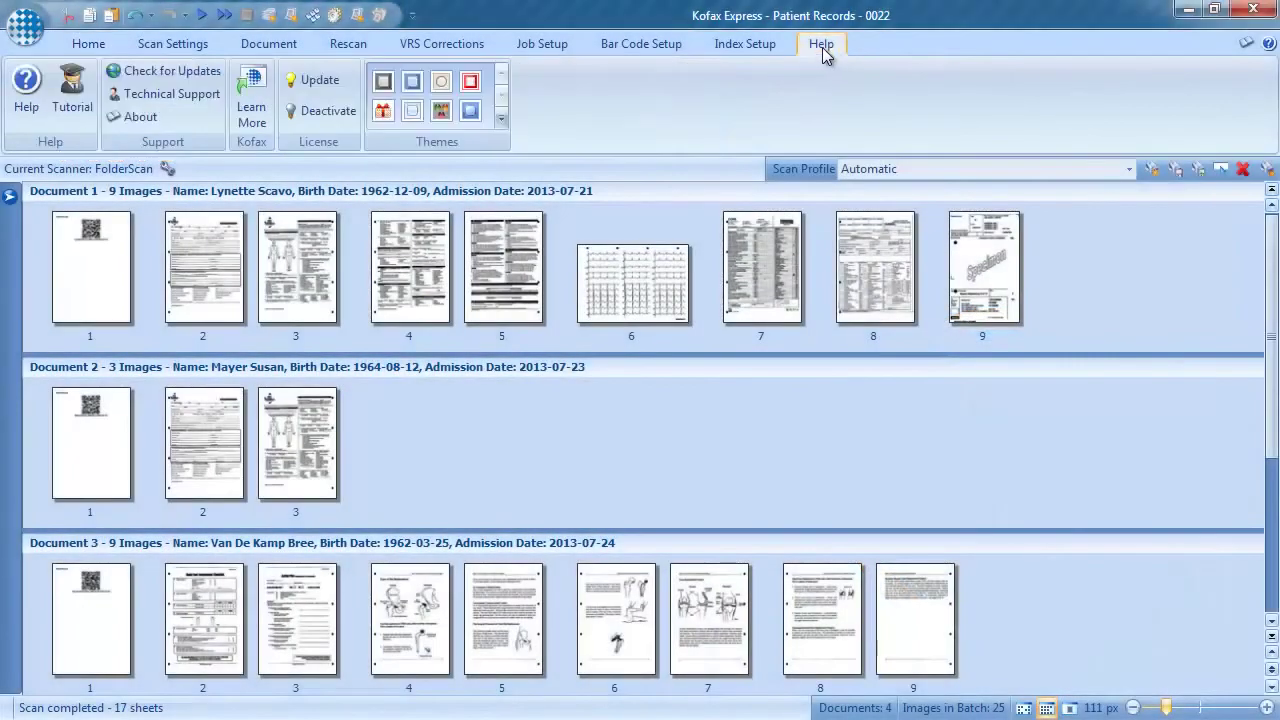
pyautogui.click(27, 105)
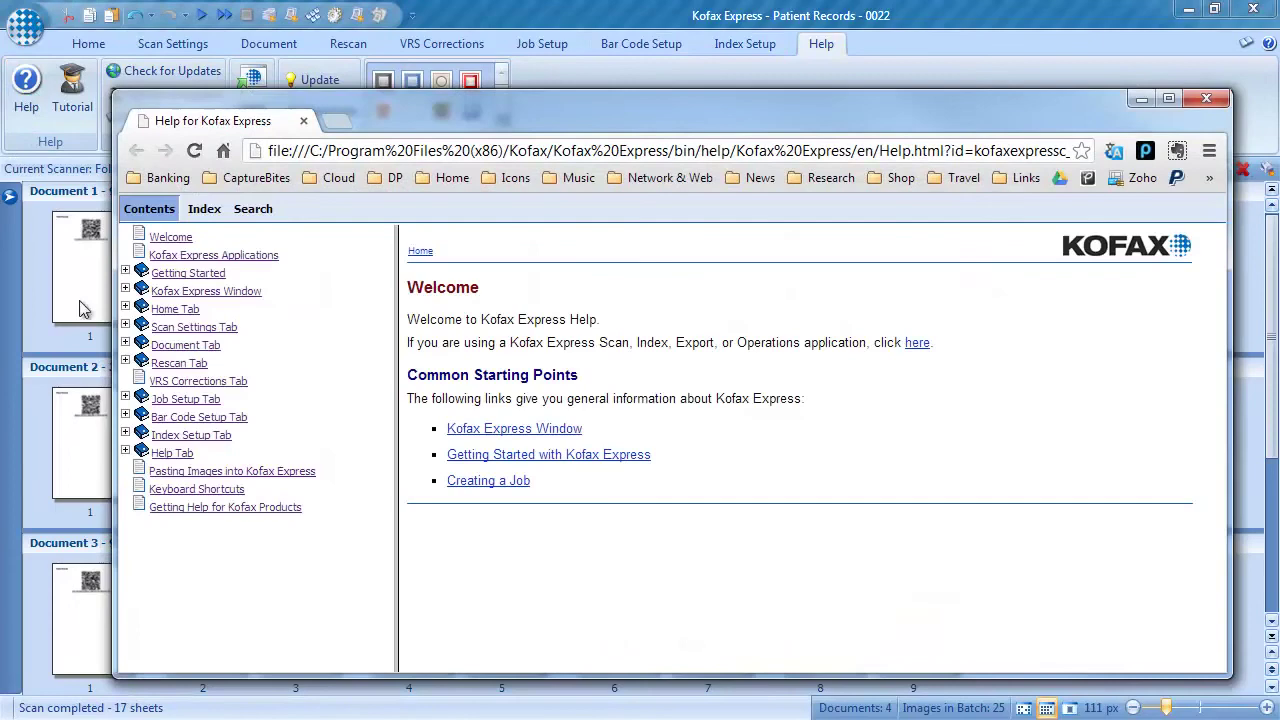
pyautogui.click(125, 327)
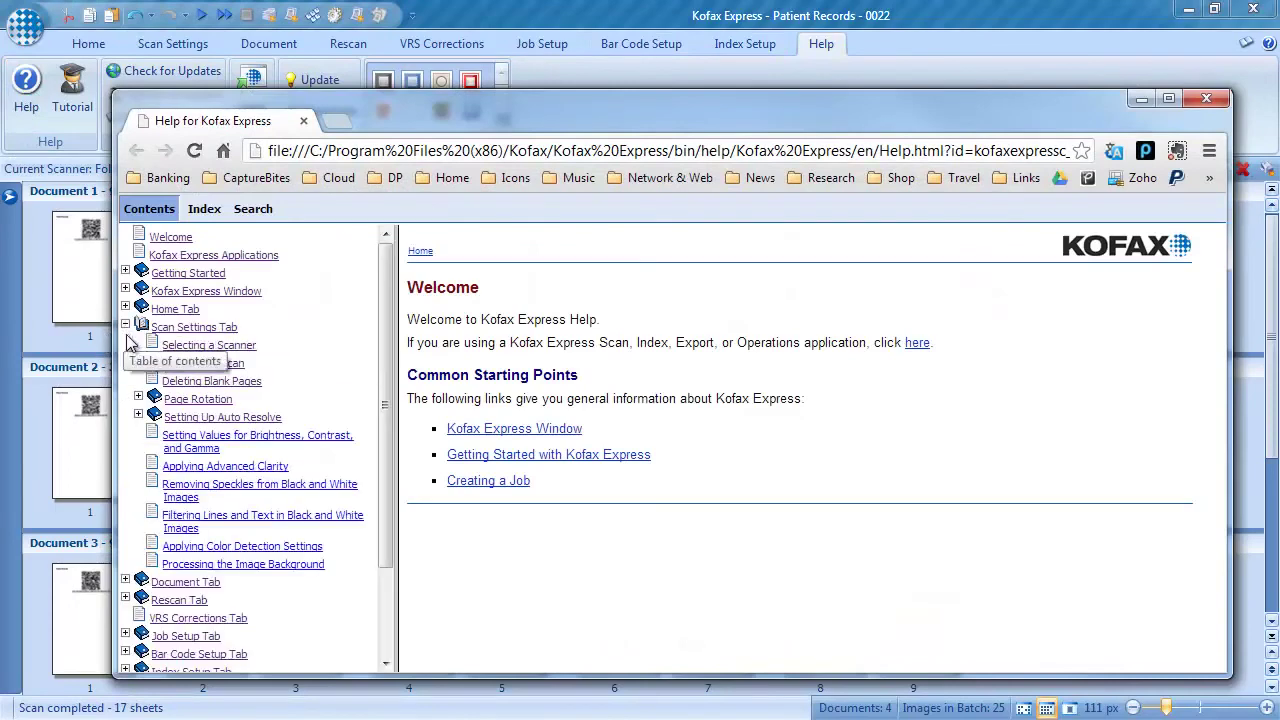
pyautogui.click(208, 346)
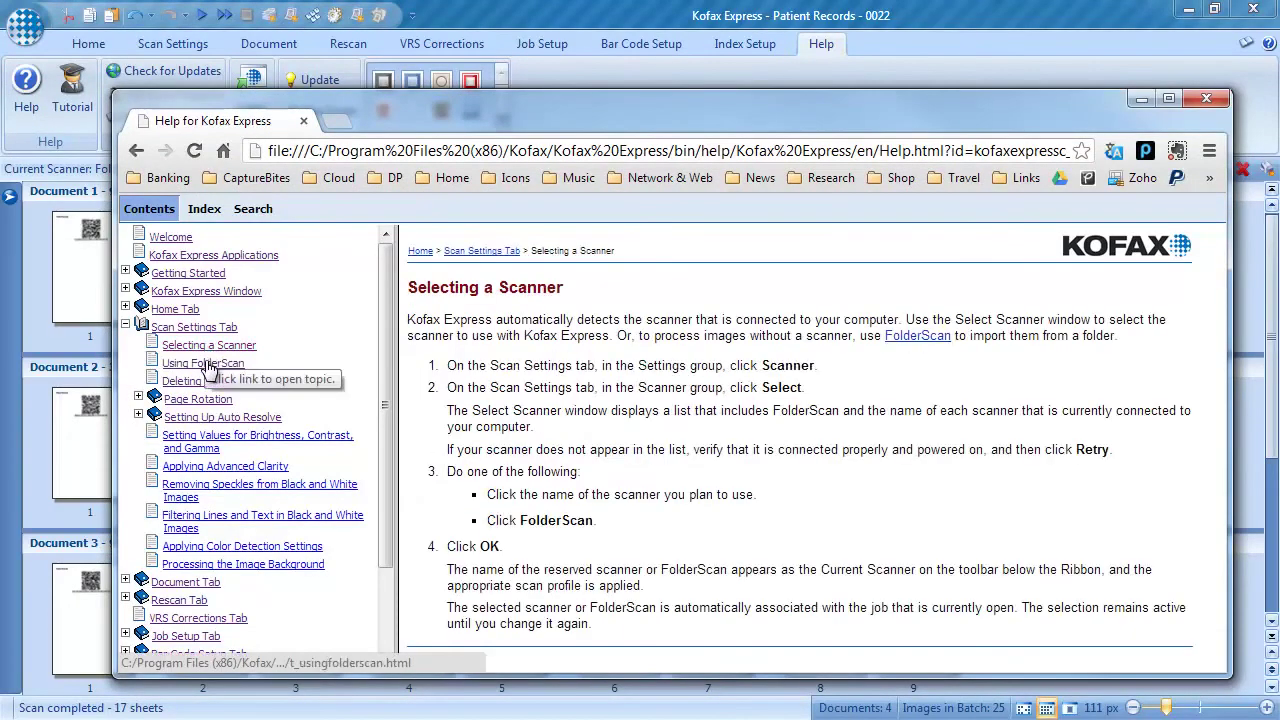
pyautogui.click(206, 363)
pyautogui.click(208, 380)
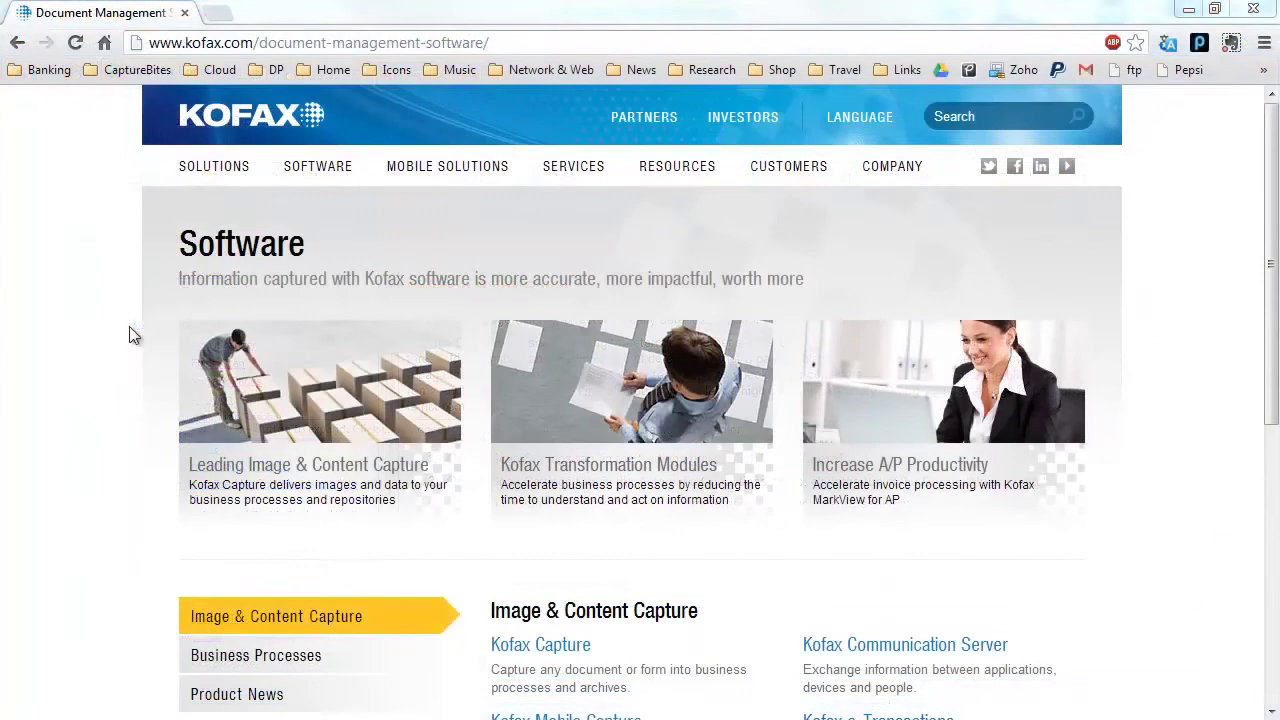
# Step: On the Kofax website, open the Kofax Express product page's trial request form and begin with the first name field
pyautogui.moveTo(310, 185)
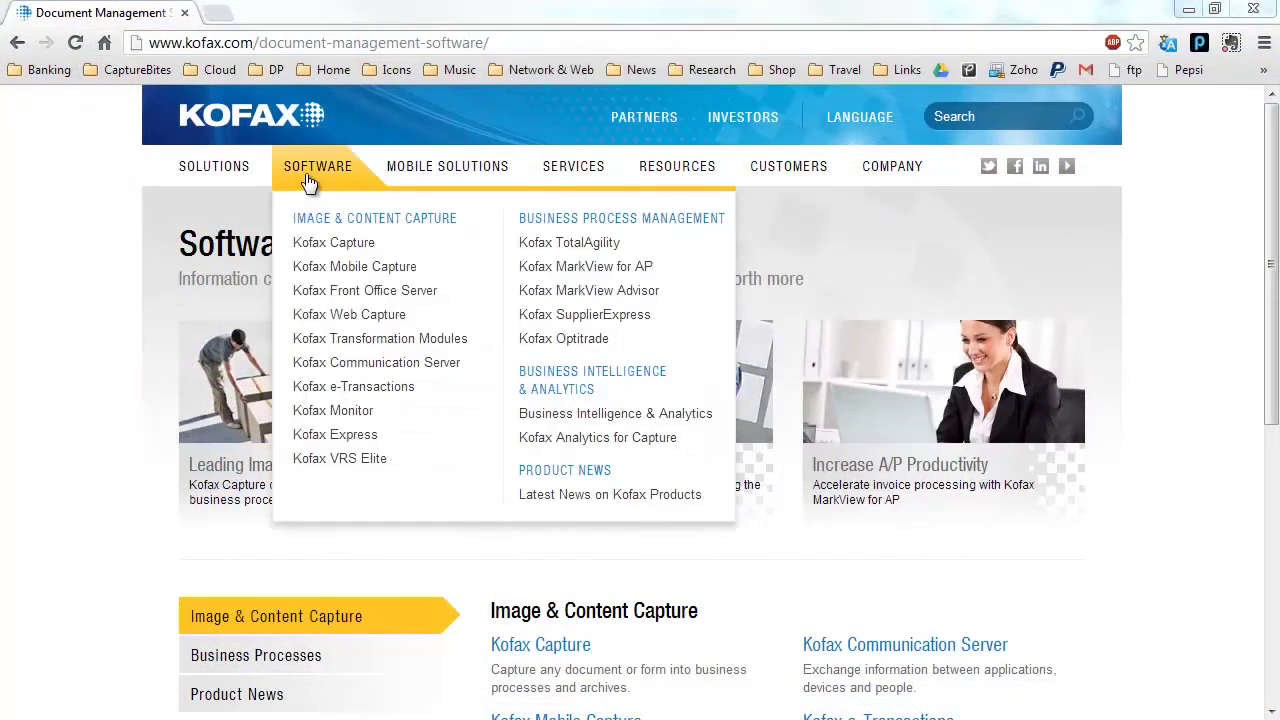
pyautogui.click(363, 434)
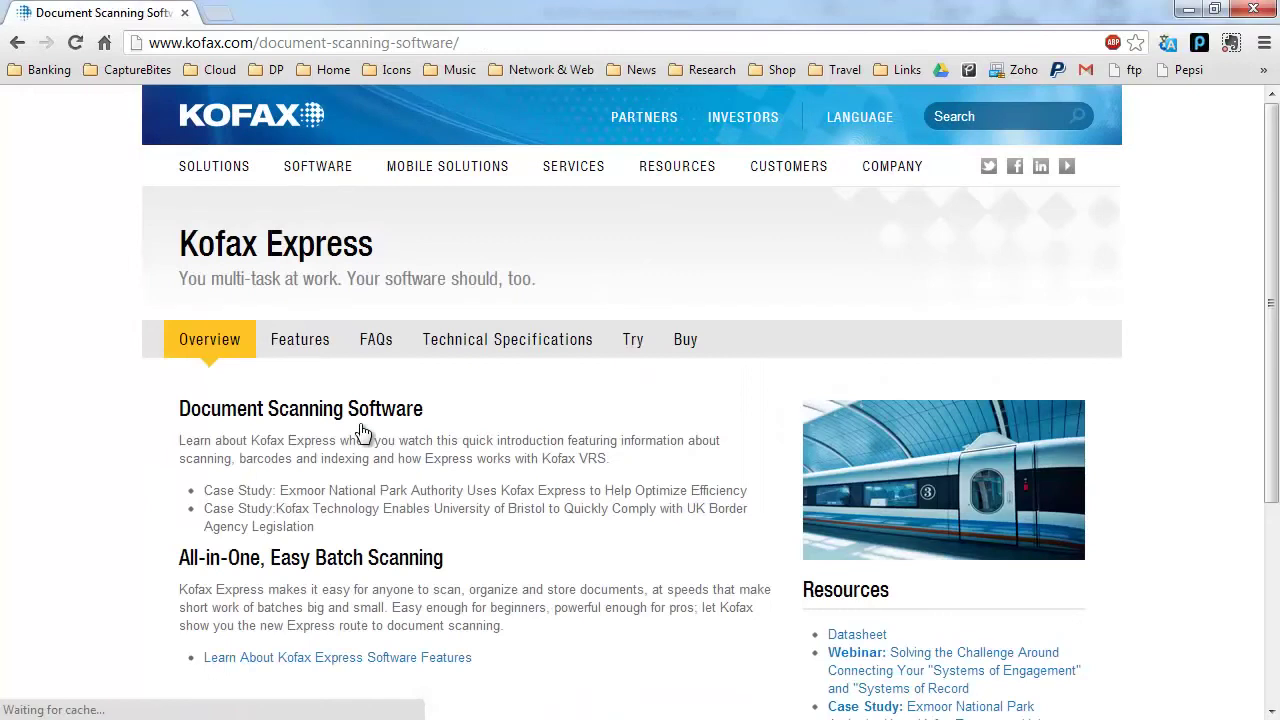
pyautogui.click(632, 348)
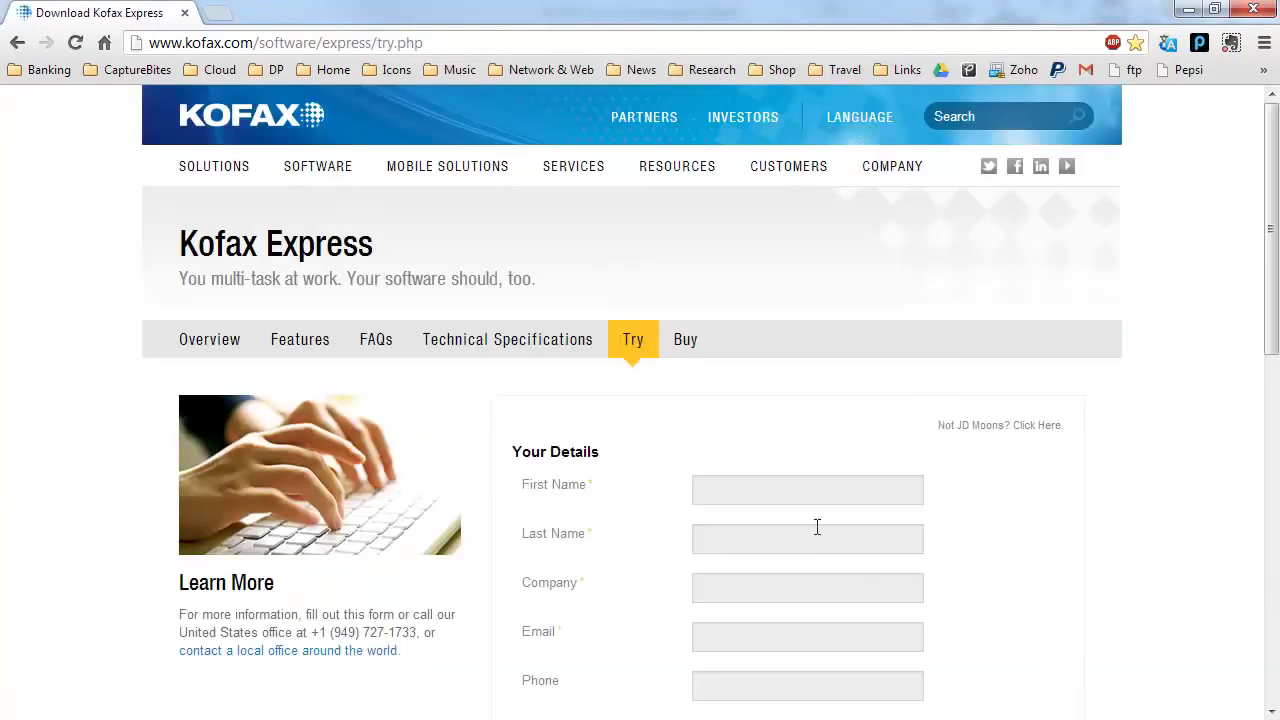
pyautogui.click(782, 488)
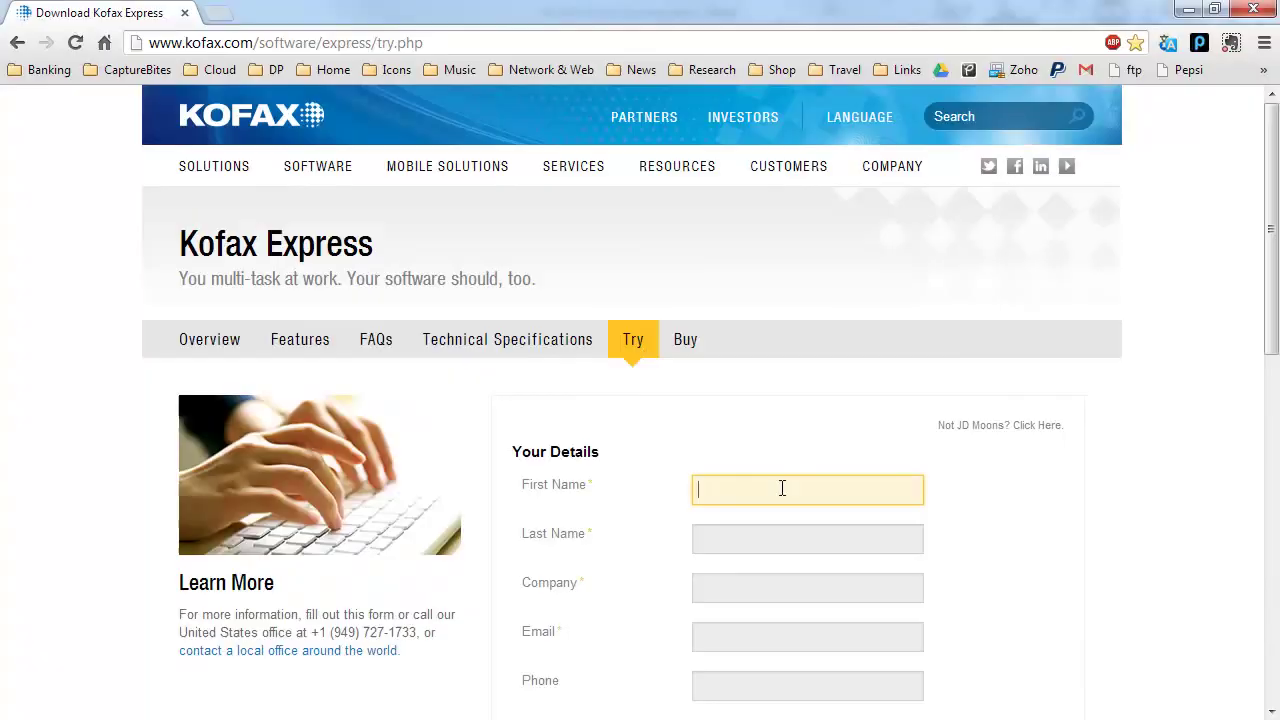